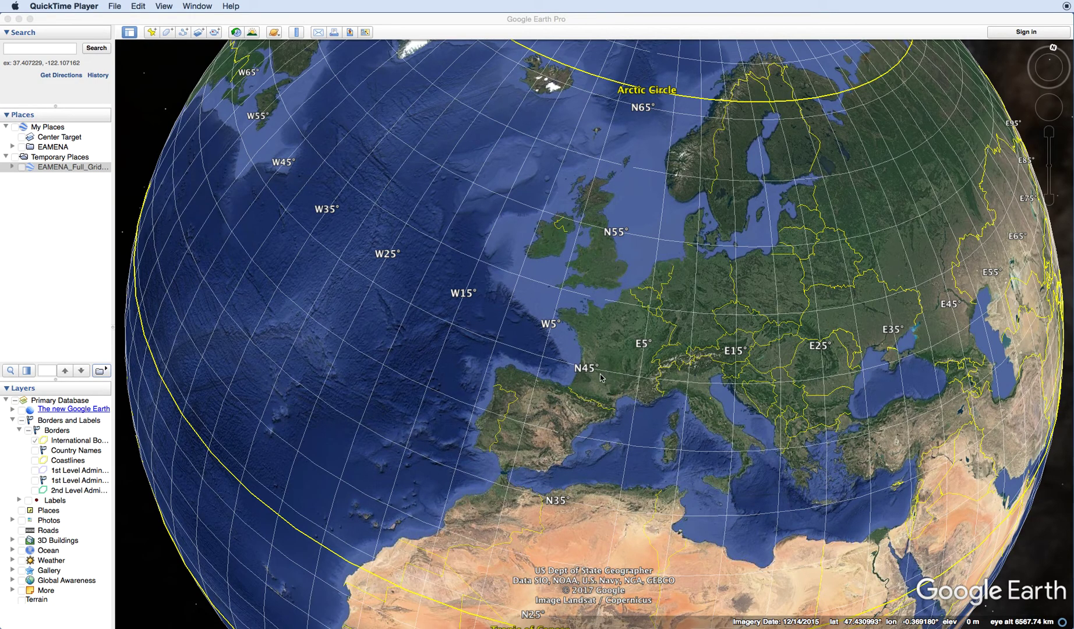
Step: Pan, rotate and tilt the globe, then reset to north-up and centre over North Africa
{"action": "left_click", "coordinate": [709, 394]}
{"action": "left_click_drag", "start_coordinate": [709, 393], "coordinate": [580, 247]}
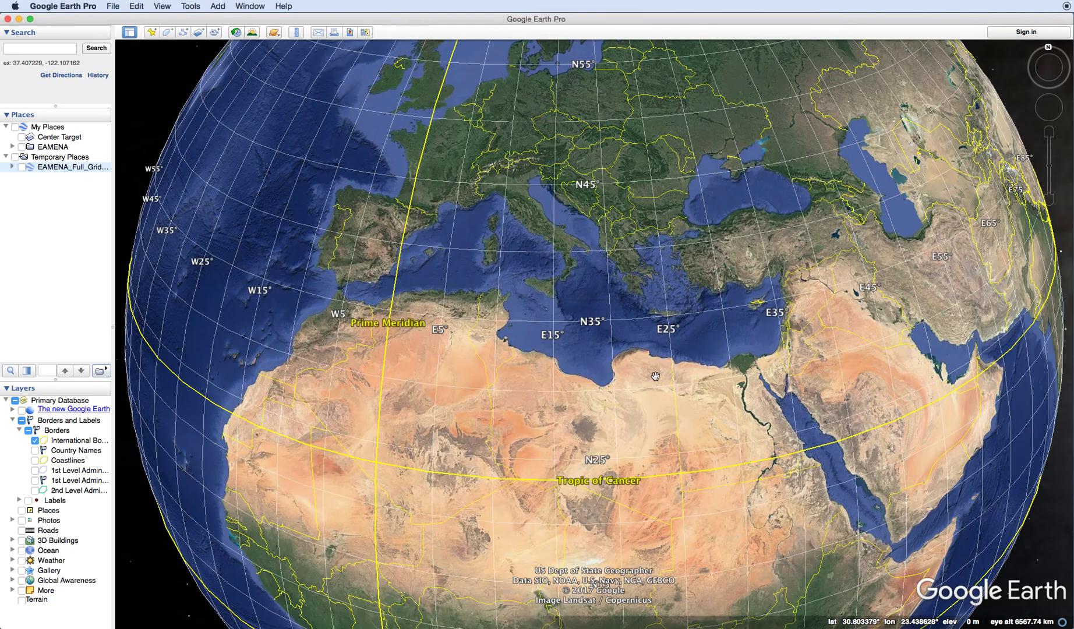
{"action": "left_click_drag", "start_coordinate": [749, 474], "coordinate": [706, 403]}
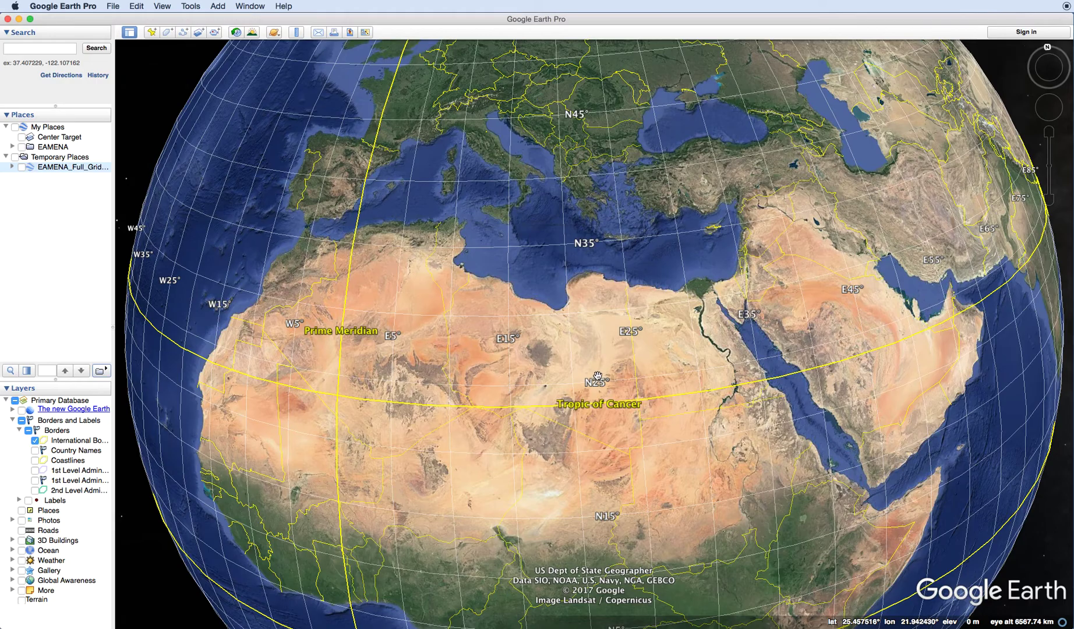
{"action": "left_click_drag", "start_coordinate": [598, 376], "coordinate": [566, 377]}
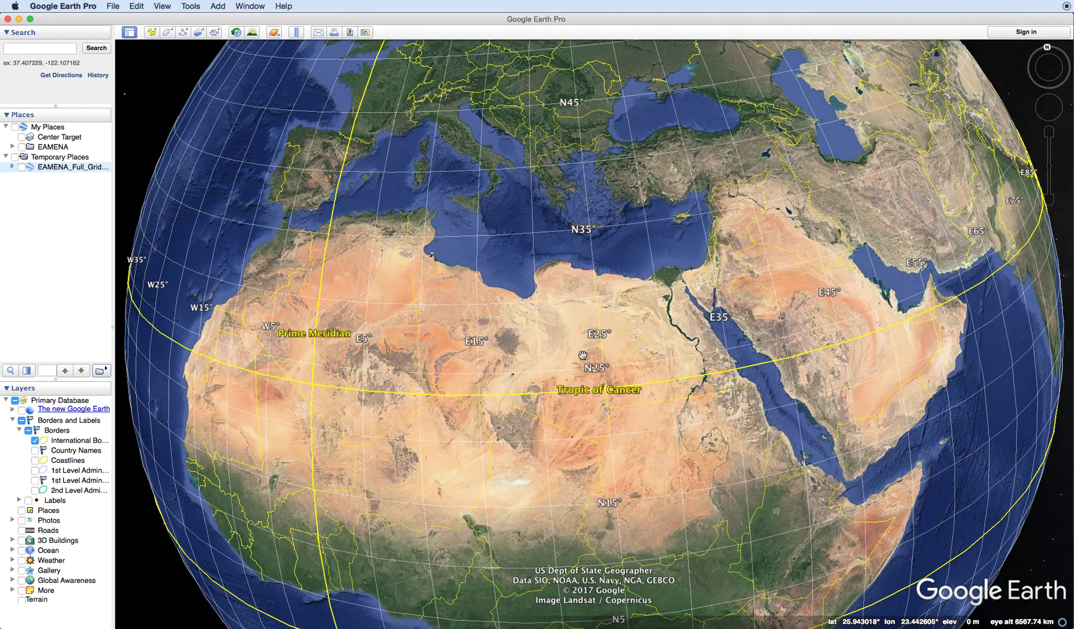
{"action": "key", "text": "shift+Right"}
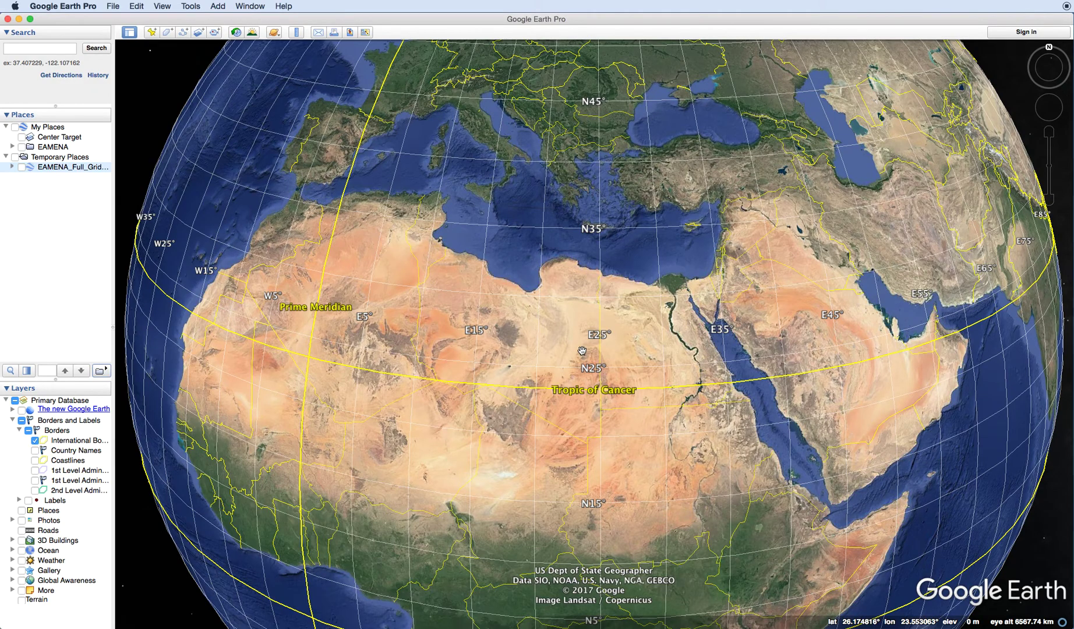
{"action": "middle_click_drag", "start_coordinate": [587, 319], "coordinate": [734, 589]}
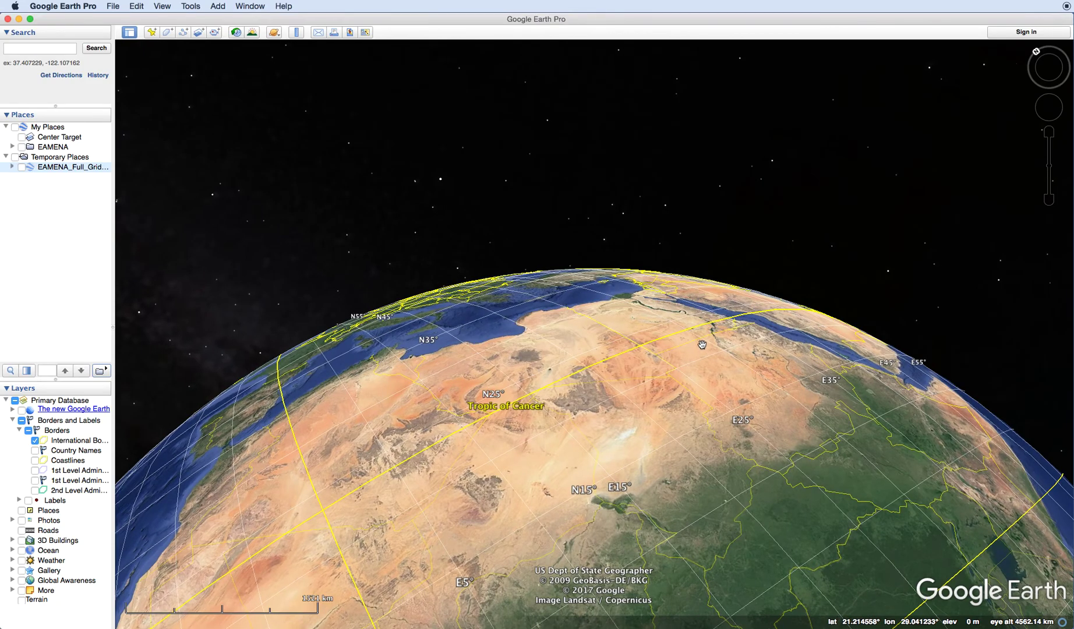
{"action": "key", "text": "r"}
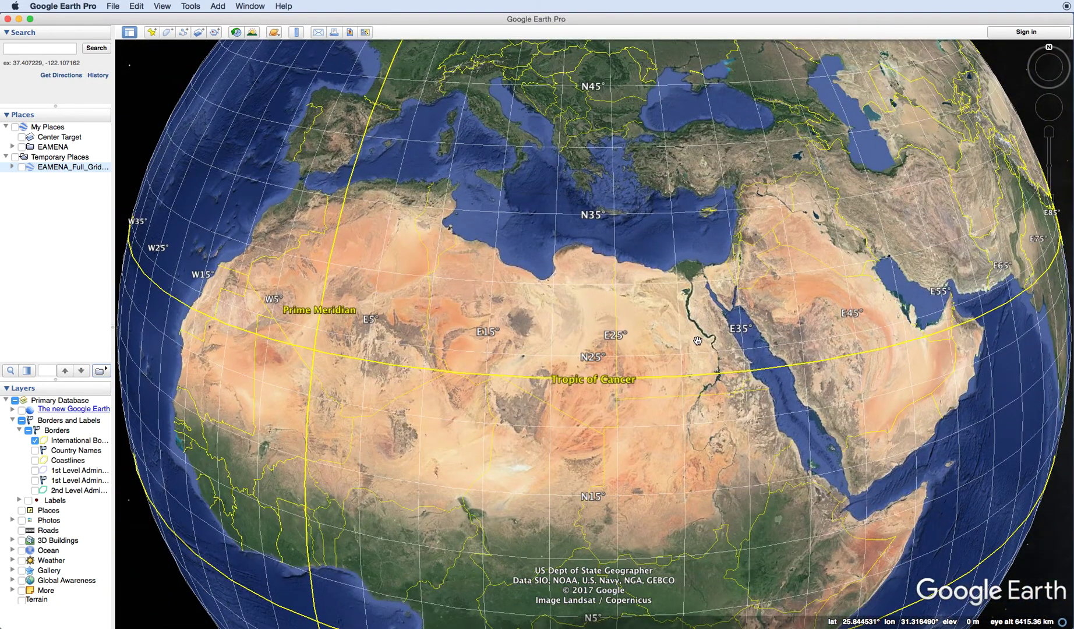
{"action": "left_click_drag", "start_coordinate": [657, 423], "coordinate": [372, 160]}
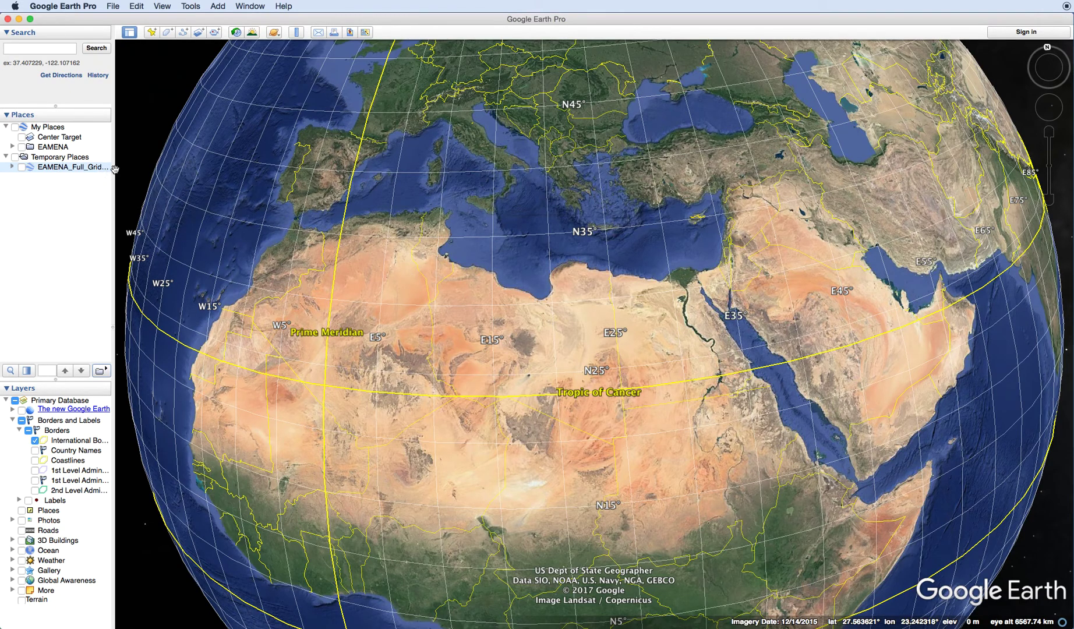
Step: Widen the Places panel so EAMENA_Full_Grids.kmz reads in full, and toggle its overlay
{"action": "left_click_drag", "start_coordinate": [113, 169], "coordinate": [136, 173]}
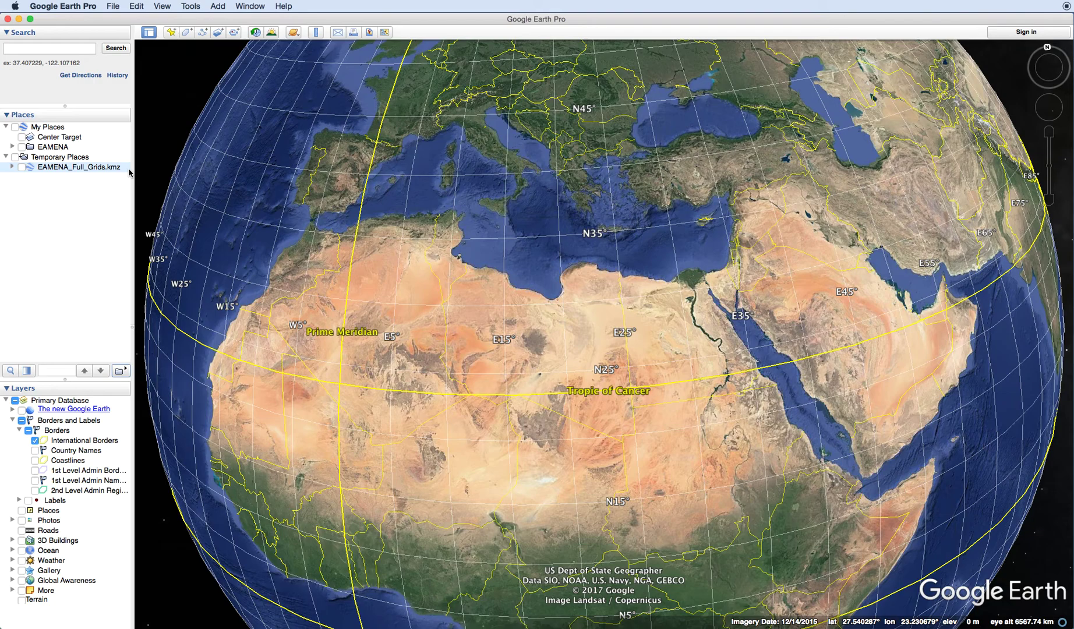
{"action": "left_click", "coordinate": [22, 167]}
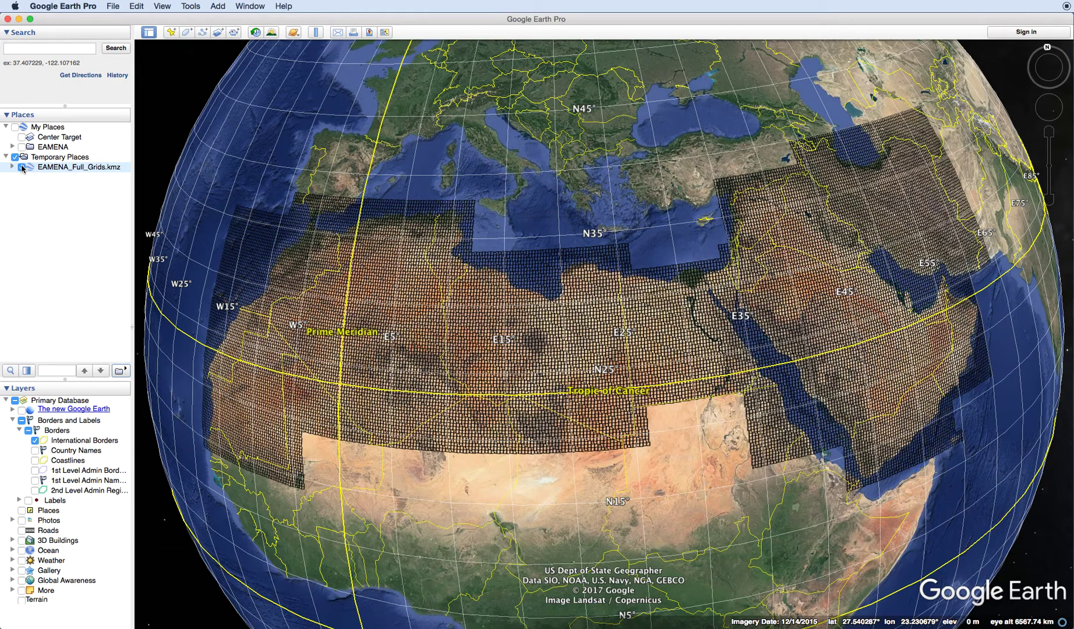
Step: Hide the full EAMENA overlay and expand EAMENA_Full_Grids.kmz to list the EAMENA GRIDS country folders
{"action": "left_click", "coordinate": [22, 168]}
{"action": "left_click", "coordinate": [11, 167]}
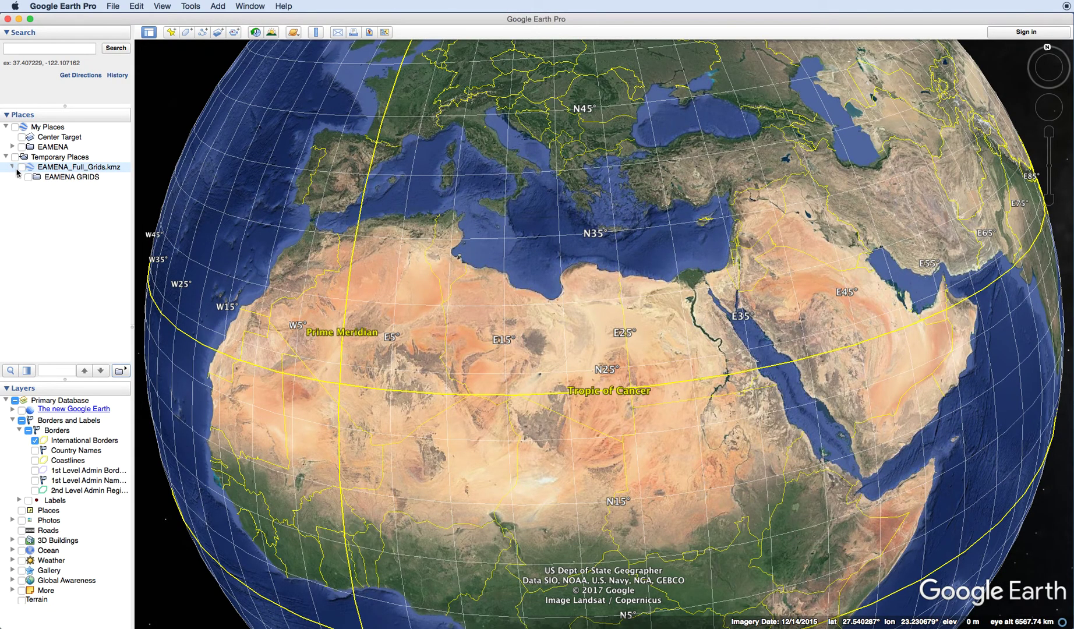
{"action": "left_click", "coordinate": [19, 177]}
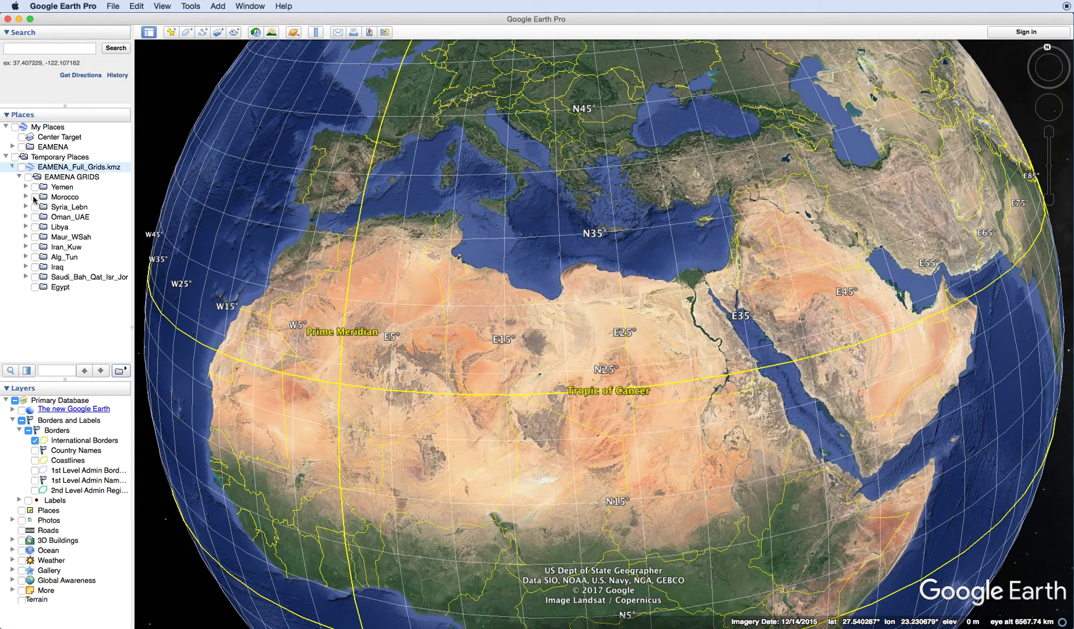
Step: Briefly show the Morocco grid, then switch on only the Egypt grid and fly to it
{"action": "left_click", "coordinate": [35, 198]}
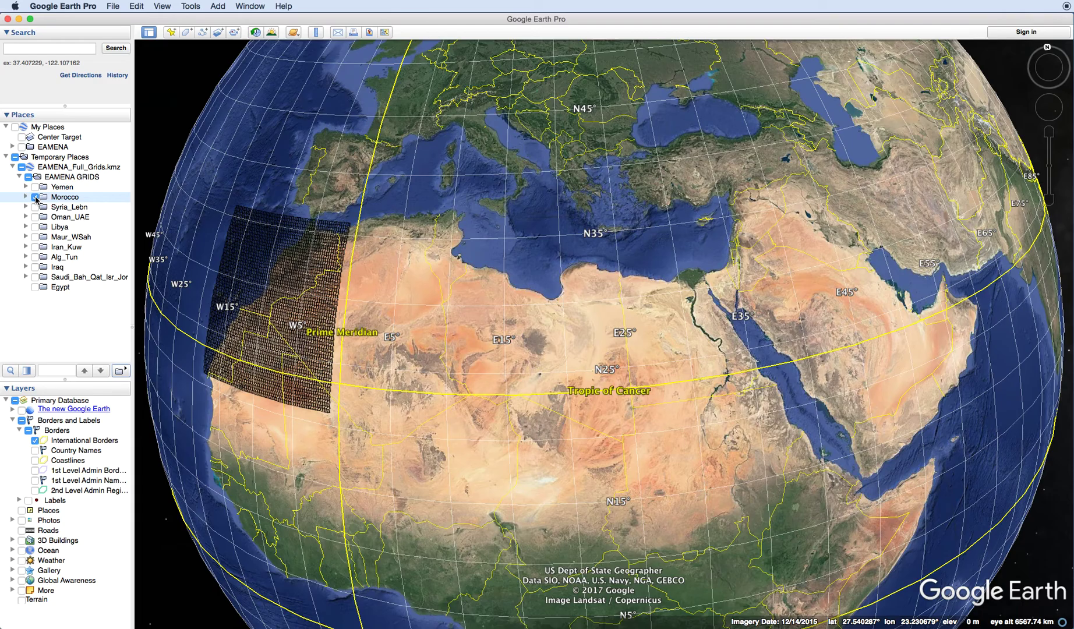
{"action": "left_click", "coordinate": [35, 197]}
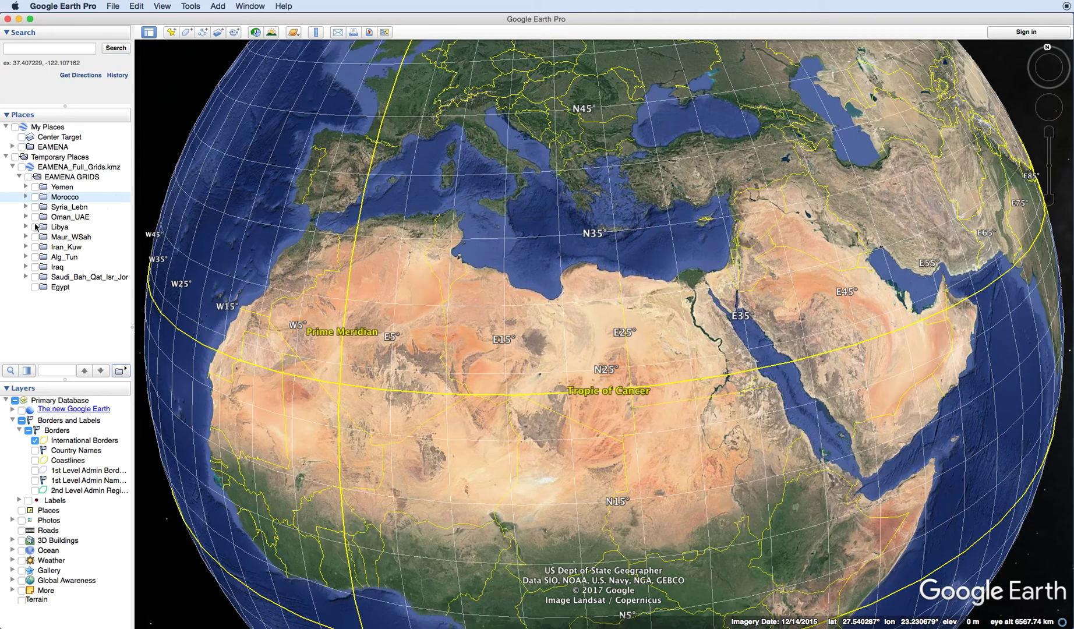
{"action": "left_click", "coordinate": [35, 287]}
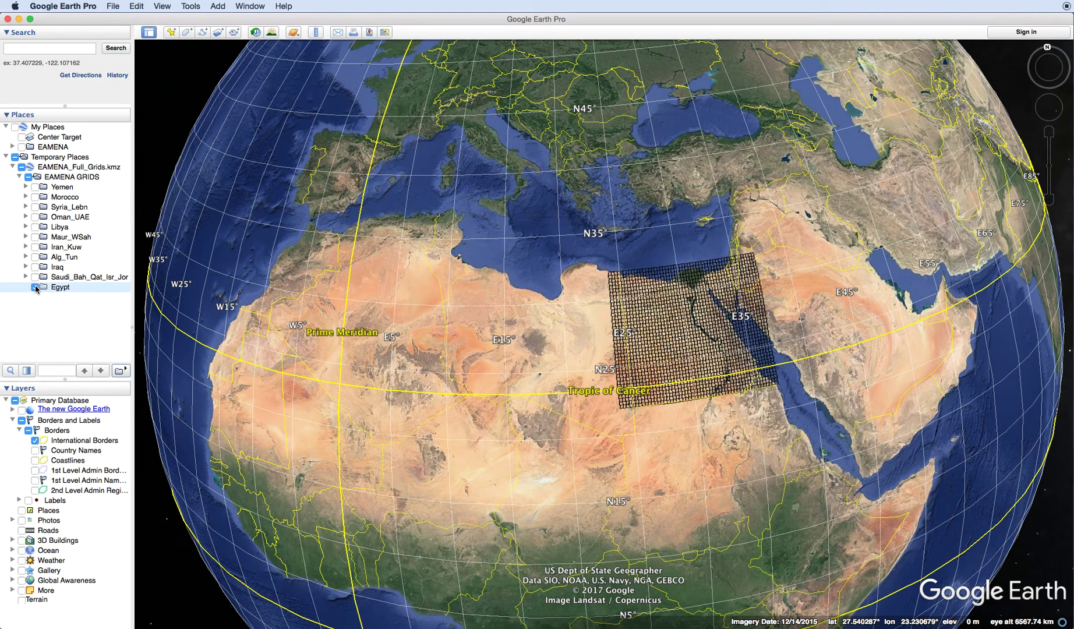
{"action": "double_click", "coordinate": [58, 287]}
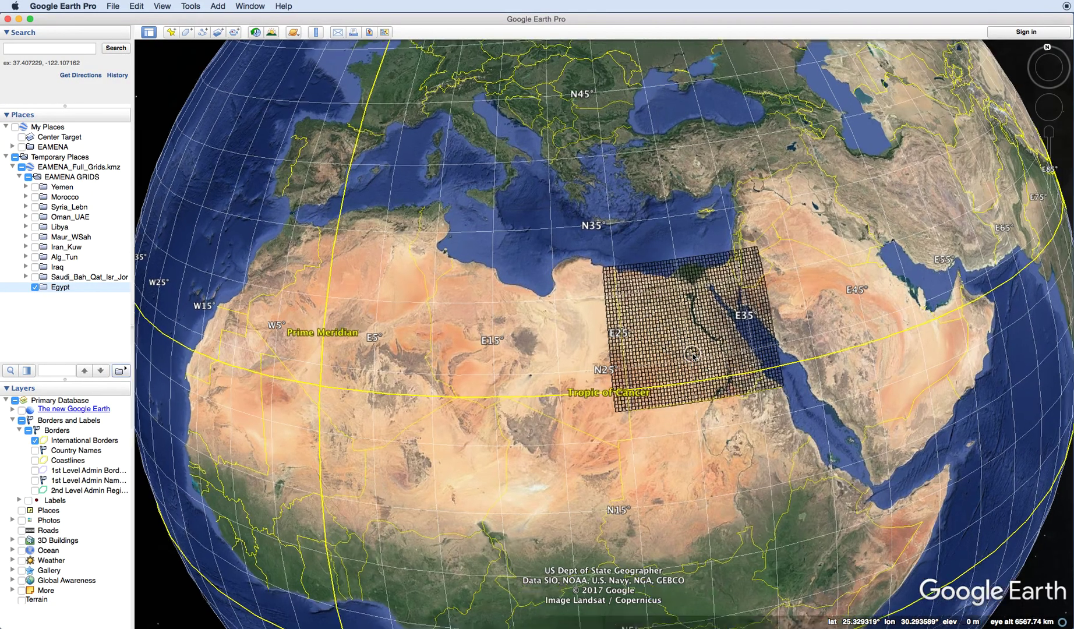
Step: Zoom in, turn the map north-up, and toggle the Egypt grid off and back on
{"action": "scroll", "coordinate": [691, 354], "scroll_direction": "up", "scroll_amount": 5}
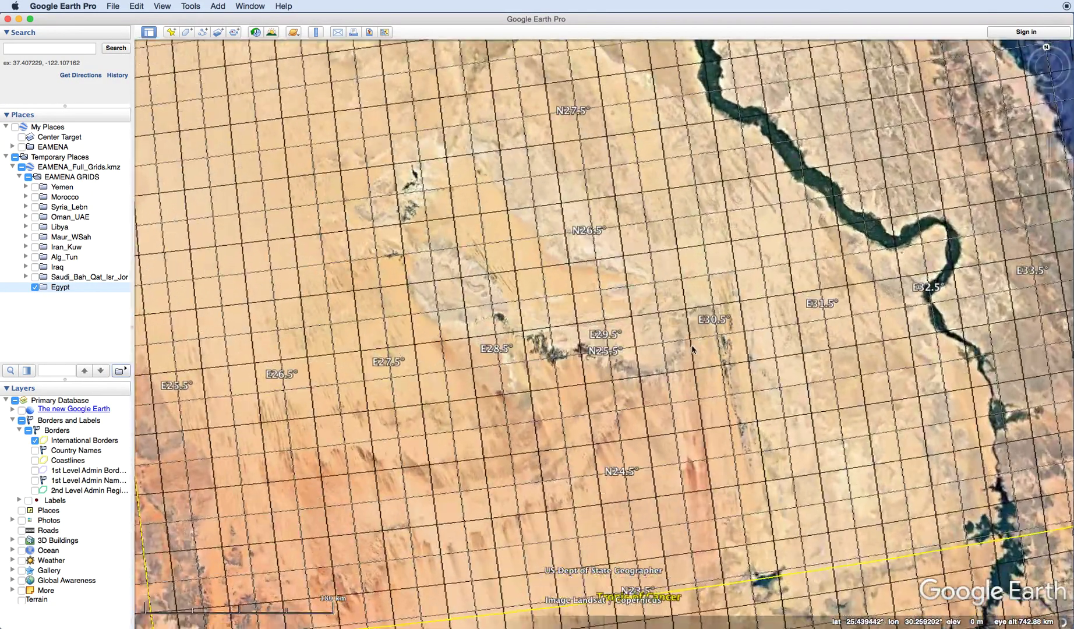
{"action": "key", "text": "n"}
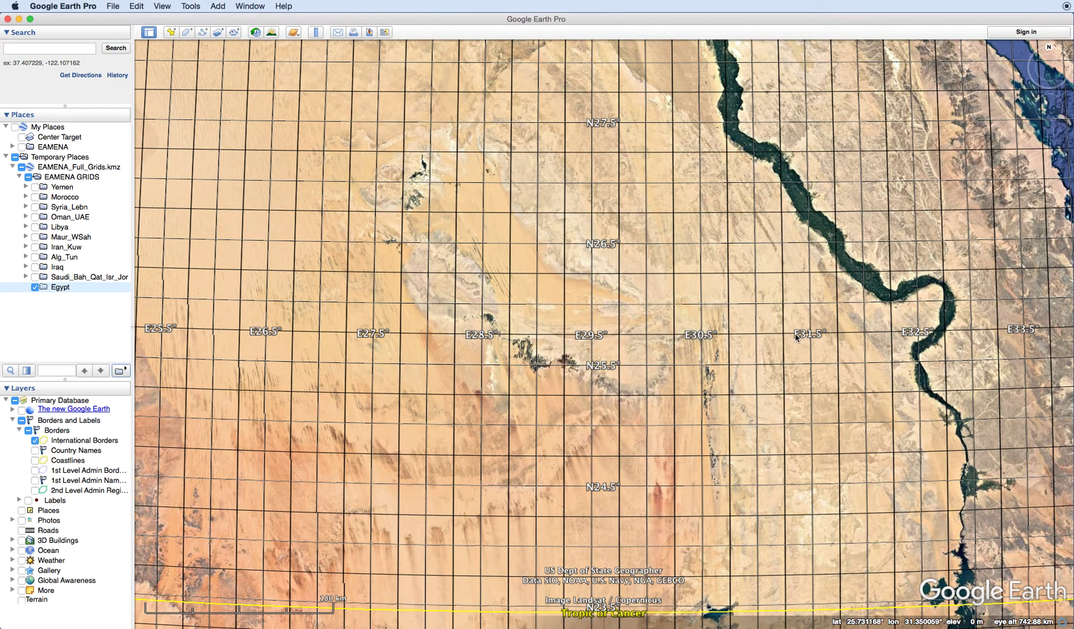
{"action": "left_click", "coordinate": [35, 287]}
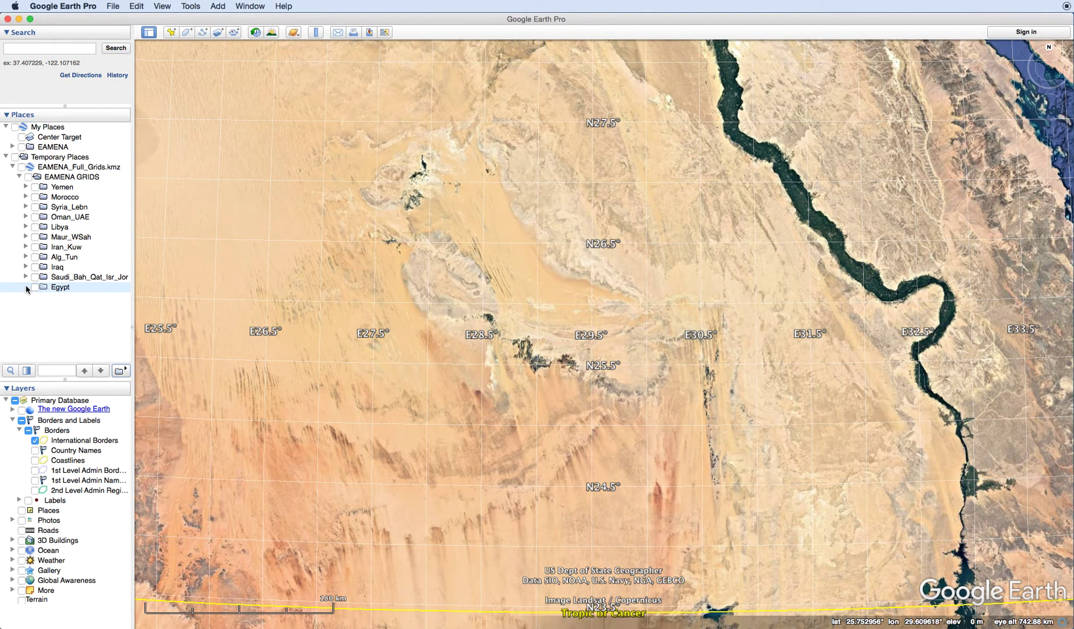
{"action": "left_click", "coordinate": [35, 287]}
Step: View and close grid cell E28N26-22's details, then switch the Egypt grid off
{"action": "left_click", "coordinate": [526, 289]}
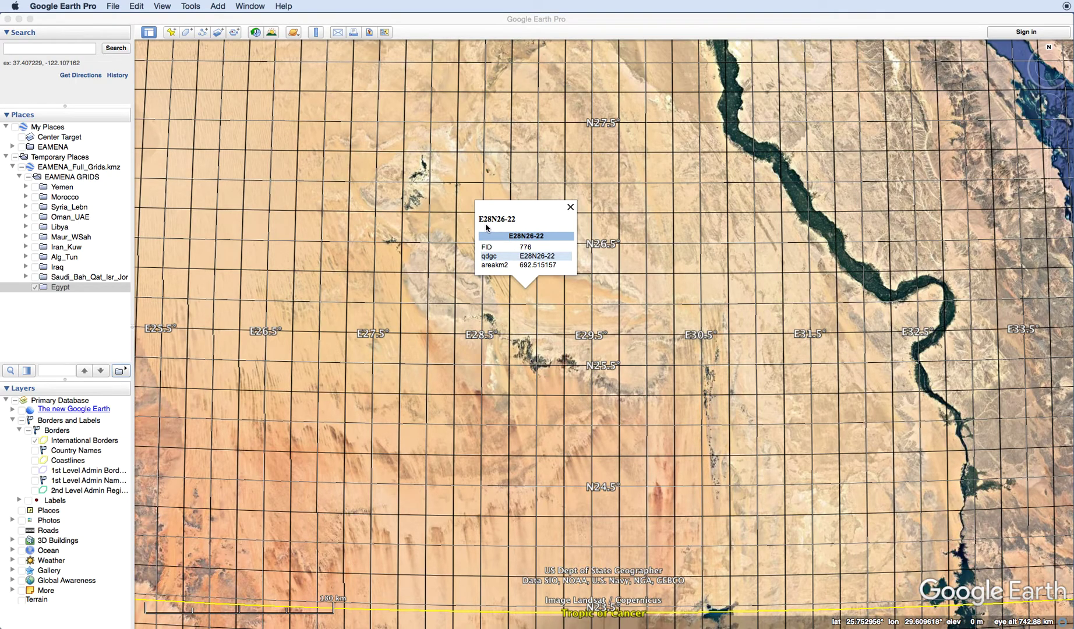
{"action": "scroll", "coordinate": [682, 327], "scroll_direction": "up", "scroll_amount": 3}
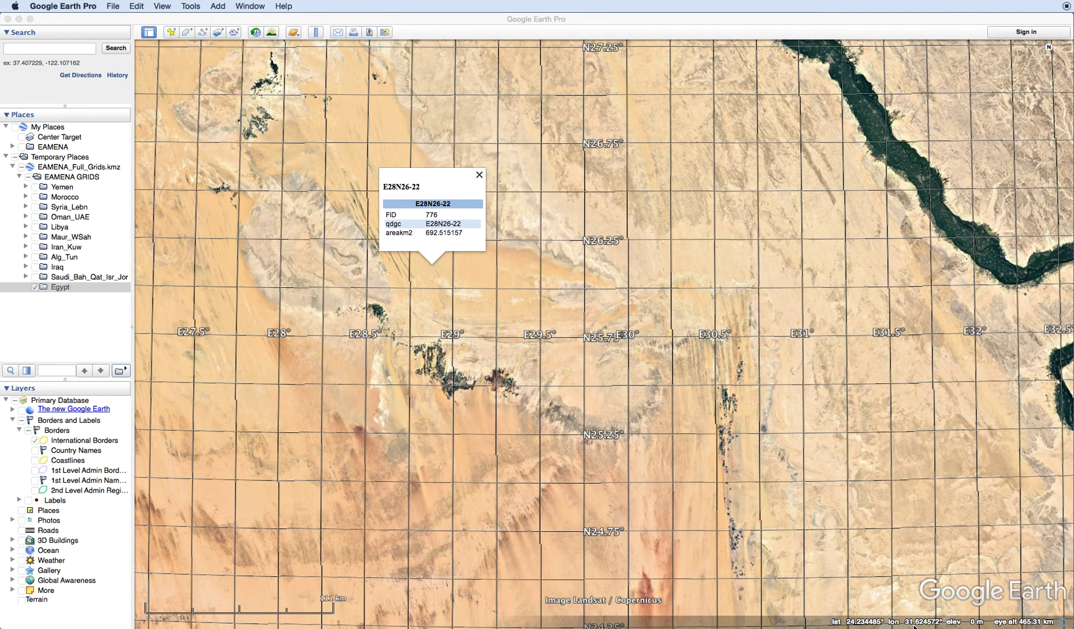
{"action": "left_click", "coordinate": [480, 176]}
{"action": "scroll", "coordinate": [488, 173], "scroll_direction": "down", "scroll_amount": 5}
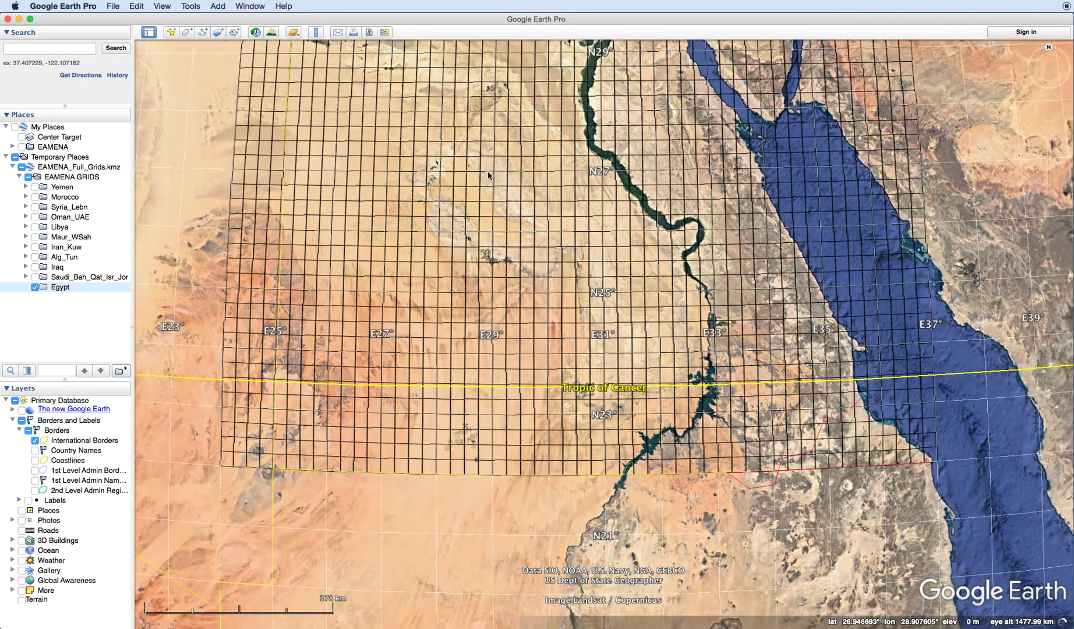
{"action": "left_click", "coordinate": [35, 288]}
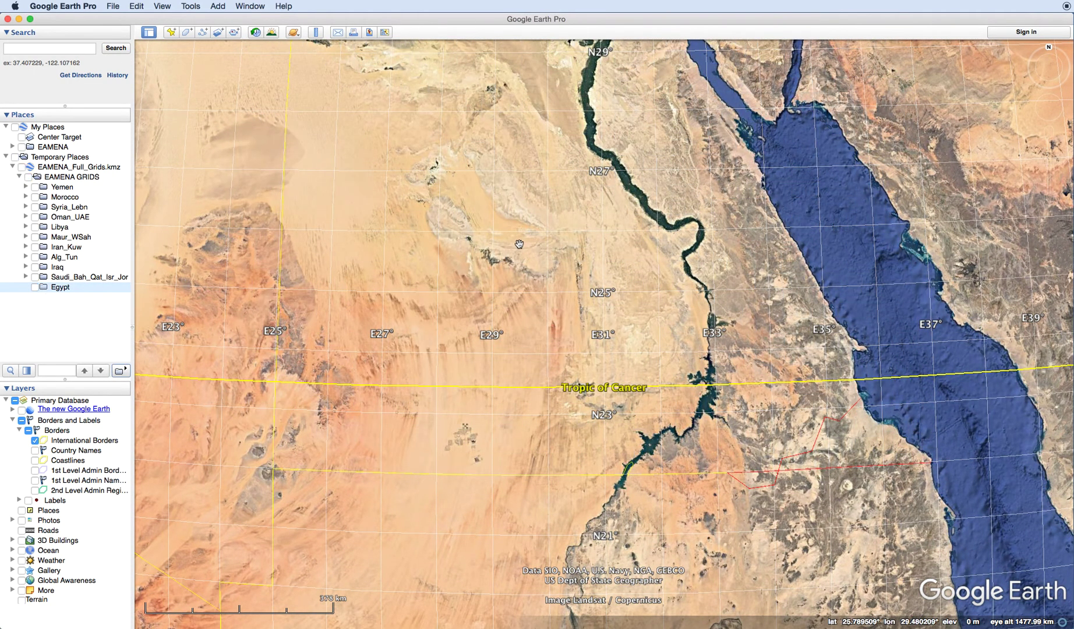
{"action": "scroll", "coordinate": [519, 244], "scroll_direction": "up", "scroll_amount": 5}
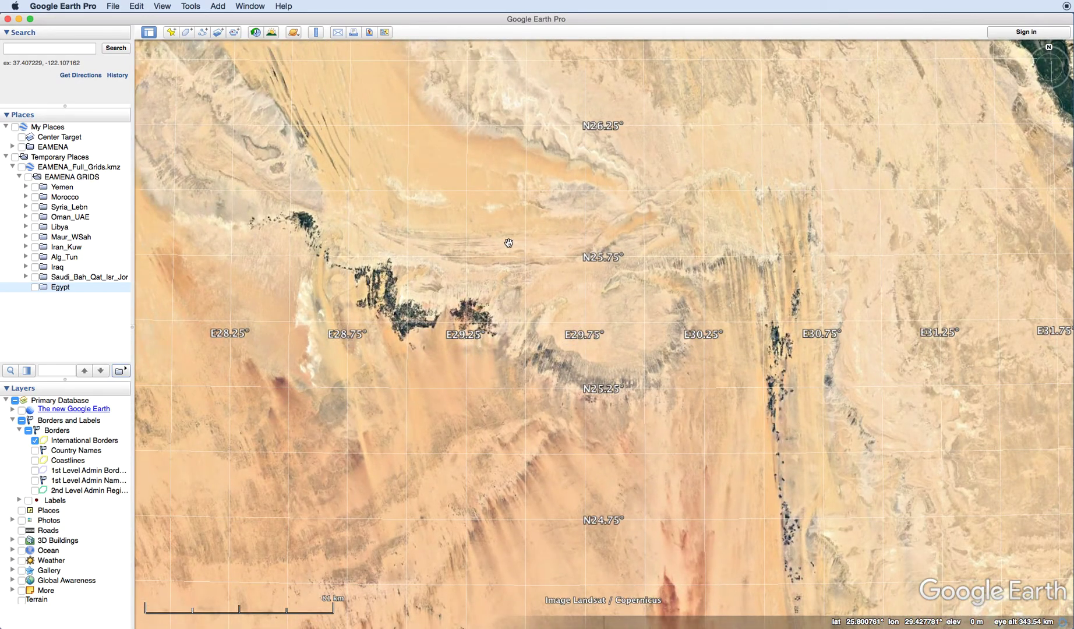
{"action": "scroll", "coordinate": [508, 243], "scroll_direction": "down", "scroll_amount": 3}
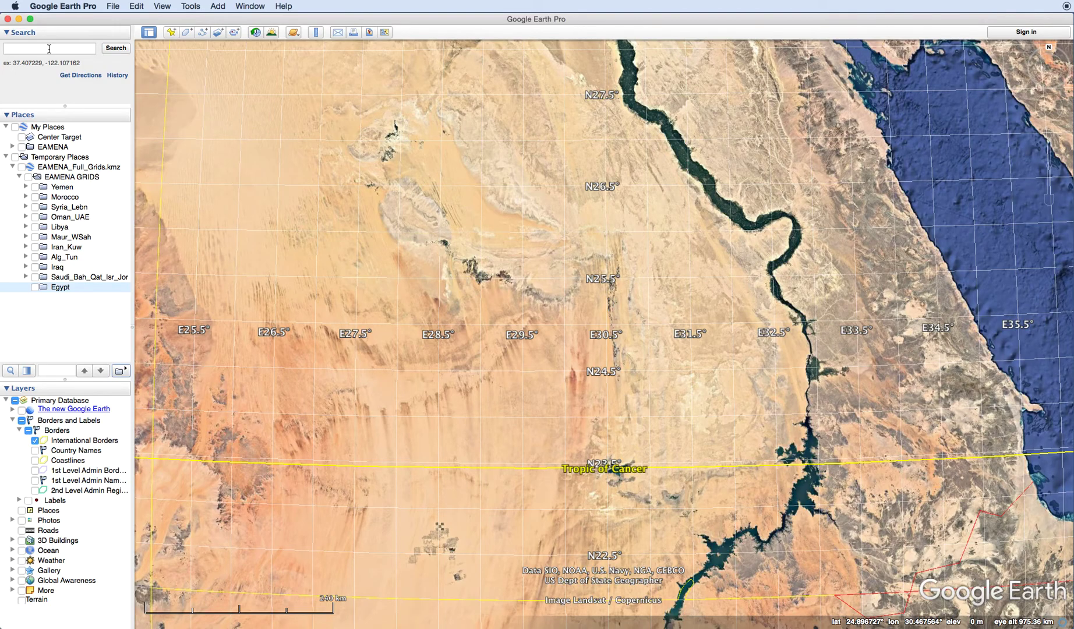
Step: Search 'pyramids giza', fly to the Giza Pyramid Complex, then clear the search results
{"action": "left_click", "coordinate": [48, 48]}
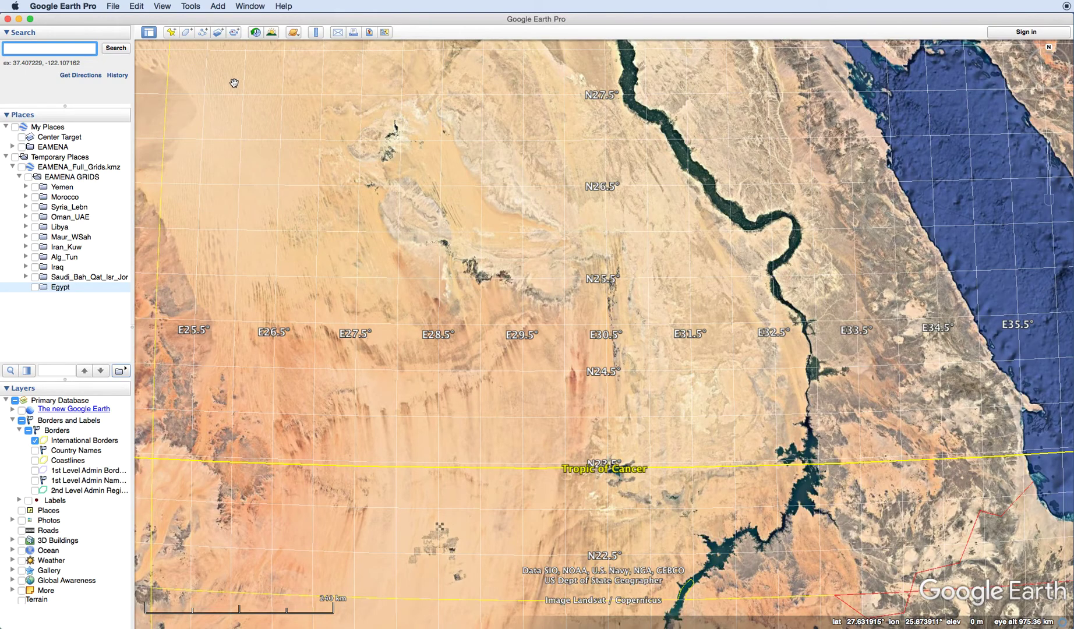
{"action": "type", "text": "pyramids"}
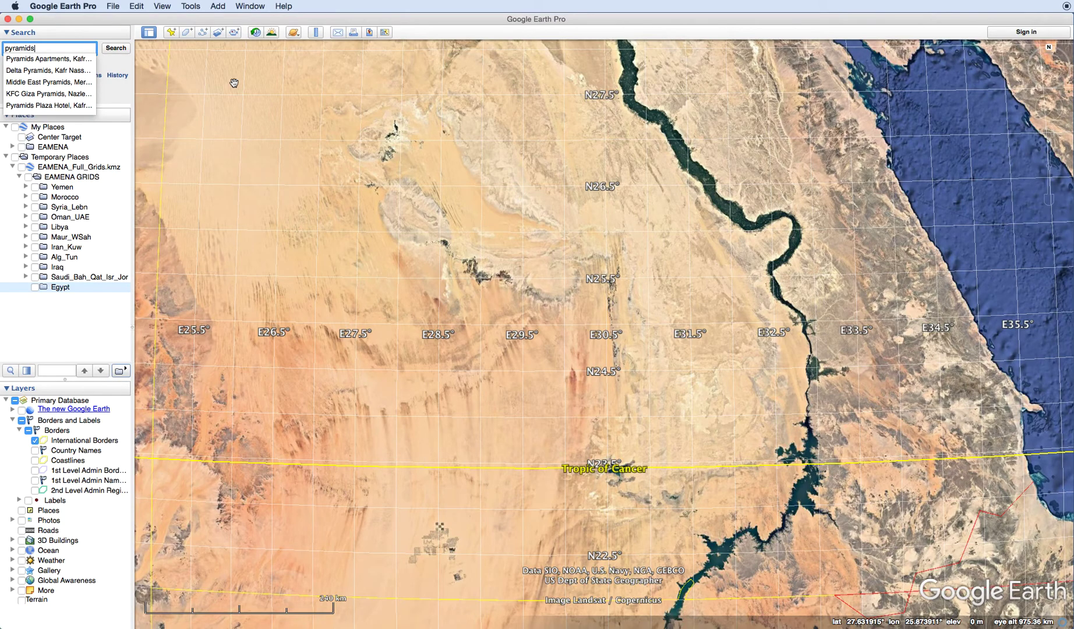
{"action": "type", "text": " giza"}
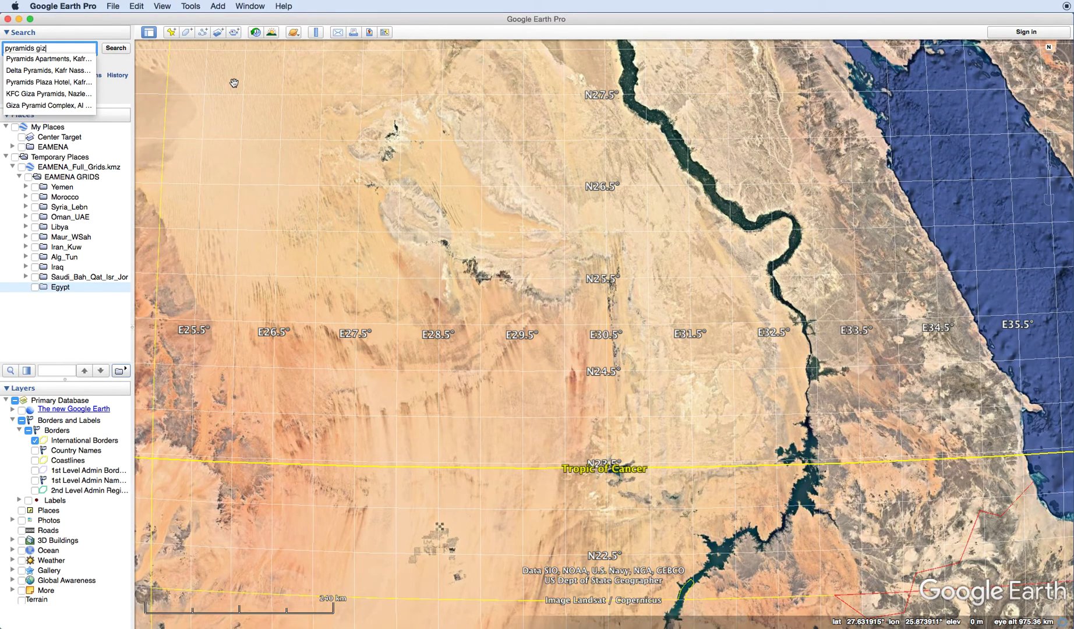
{"action": "left_click", "coordinate": [43, 106]}
{"action": "left_click", "coordinate": [116, 47]}
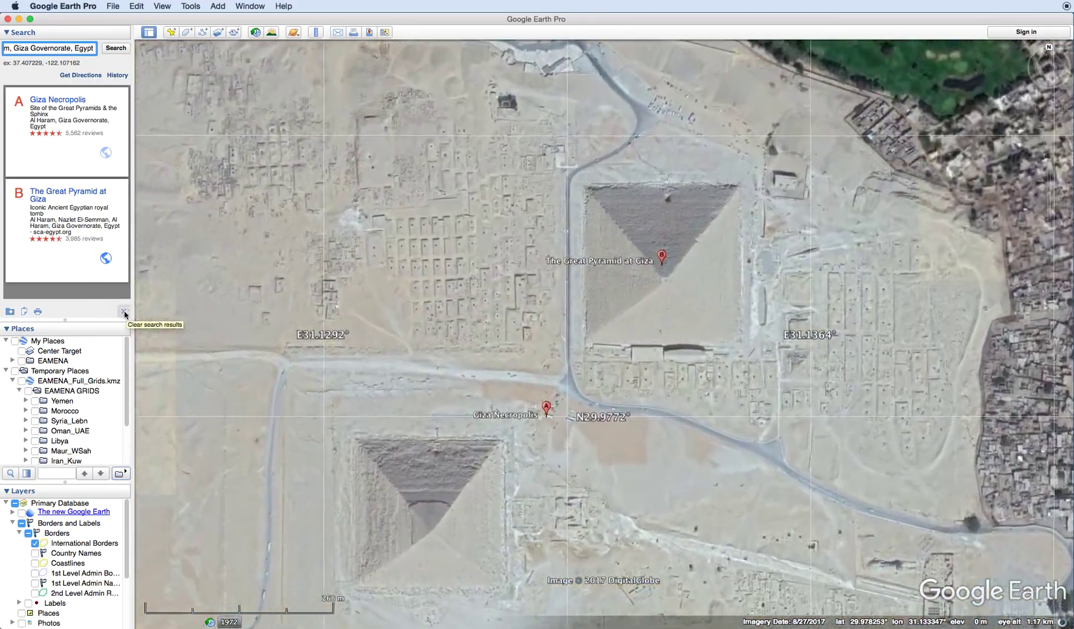
{"action": "left_click", "coordinate": [124, 313]}
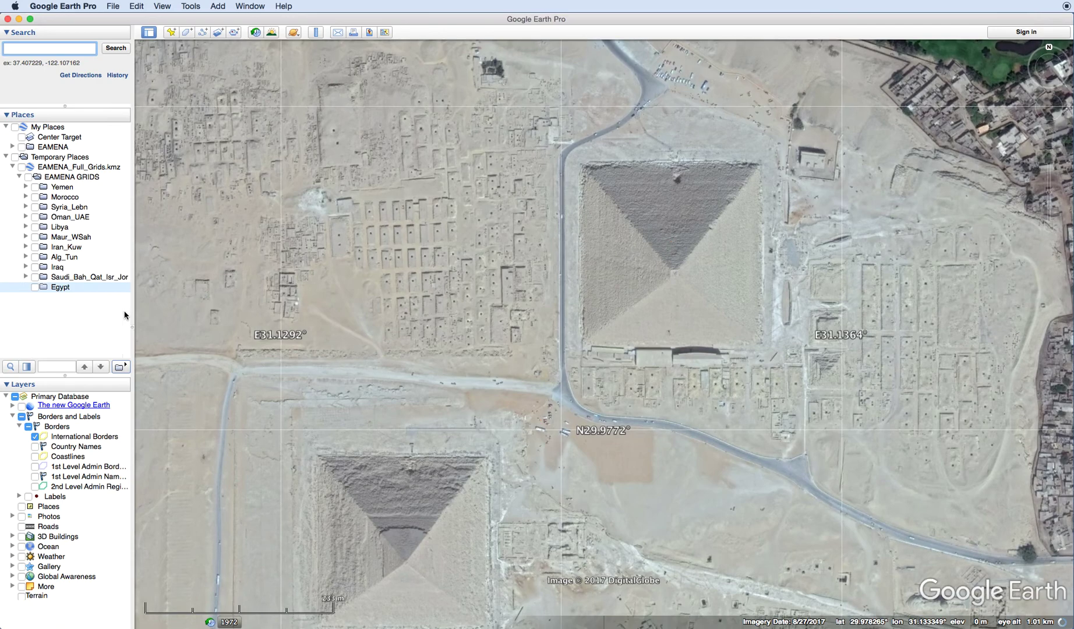
{"action": "left_click", "coordinate": [36, 287]}
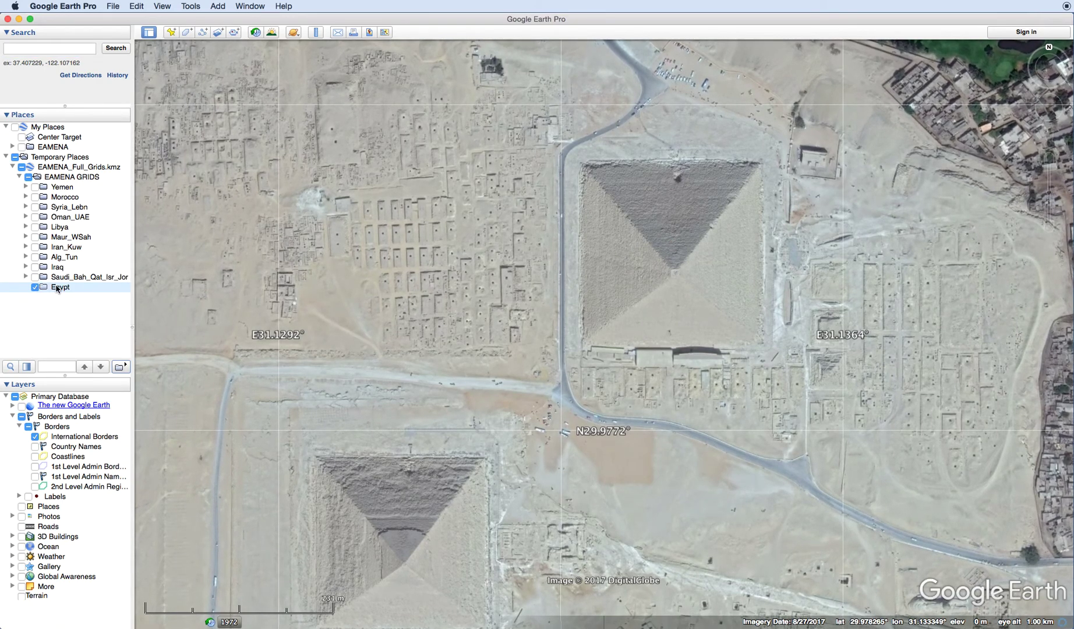
{"action": "left_click", "coordinate": [571, 290]}
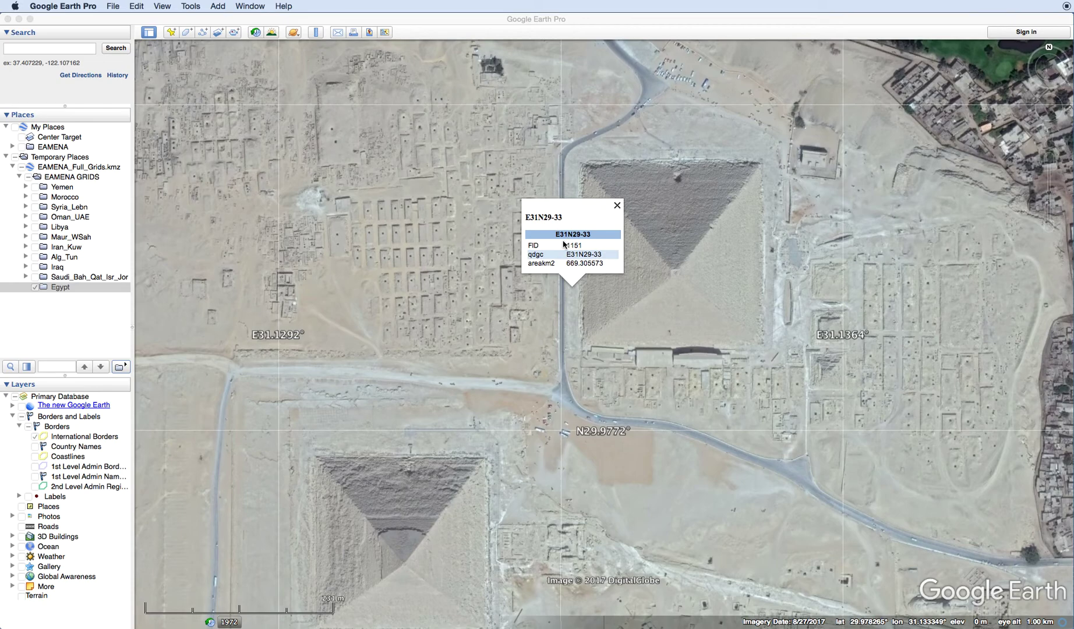
{"action": "left_click", "coordinate": [617, 207]}
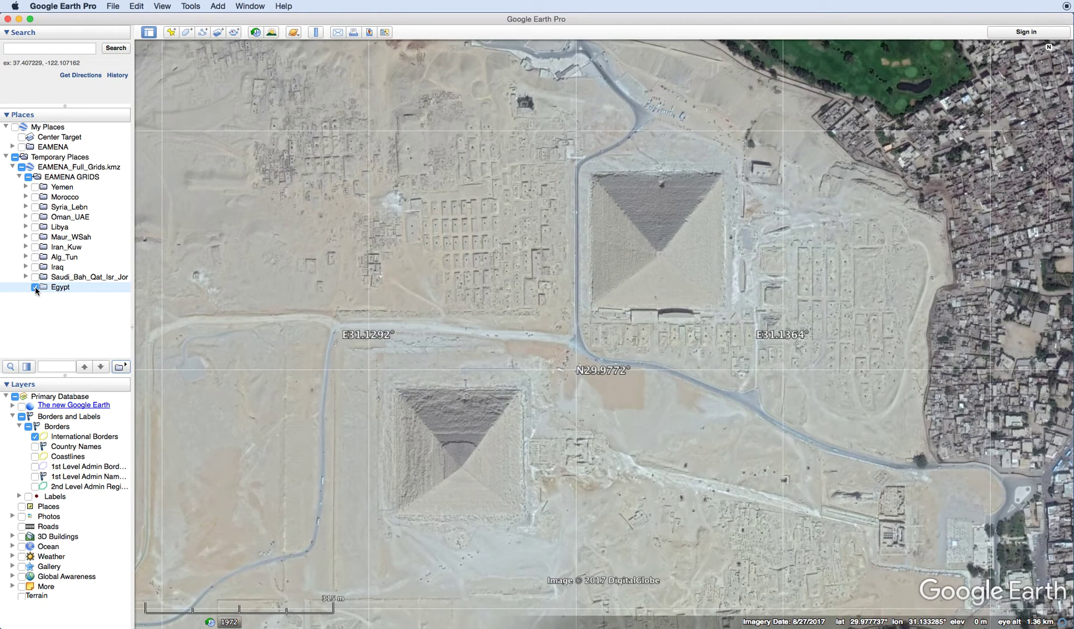
{"action": "left_click", "coordinate": [35, 287]}
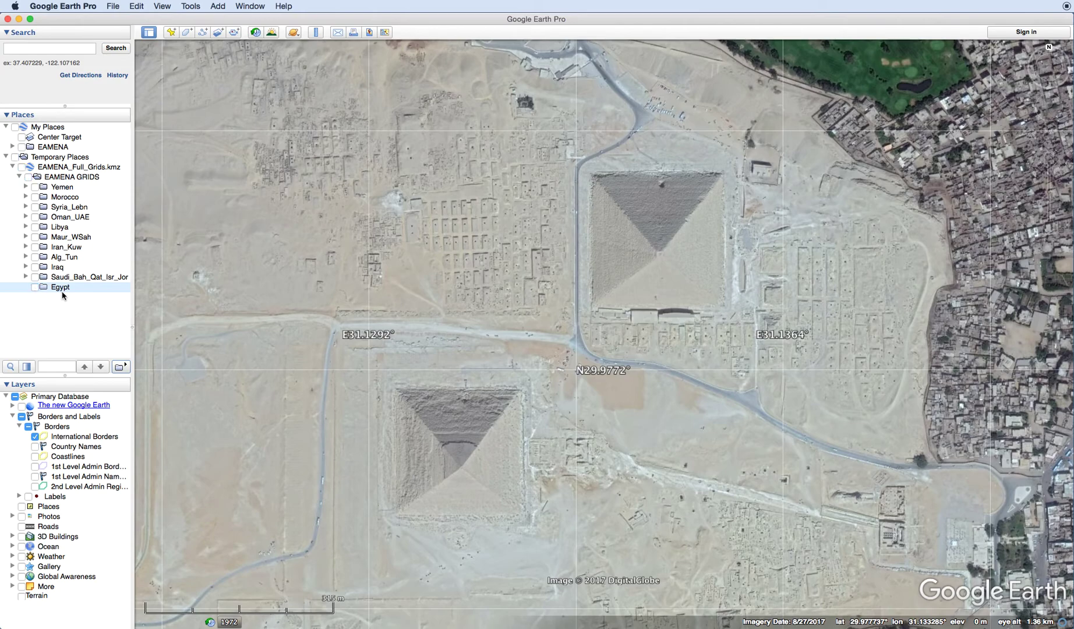
{"action": "left_click", "coordinate": [59, 157]}
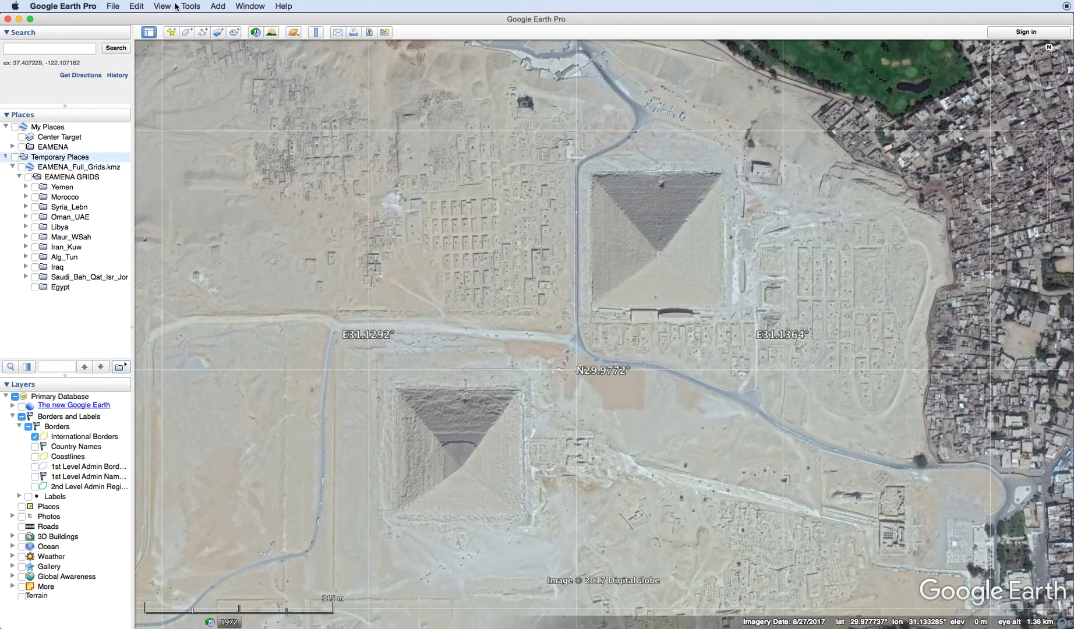
{"action": "left_click", "coordinate": [218, 6]}
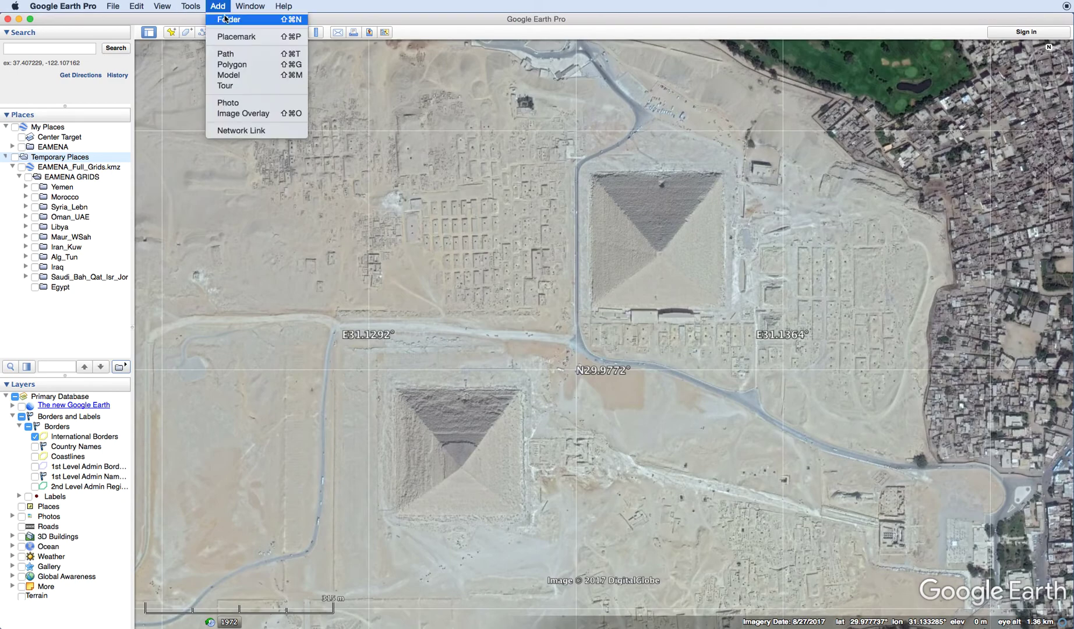
Step: Add a new folder named E31N29-33 under Temporary Places
{"action": "left_click", "coordinate": [226, 19]}
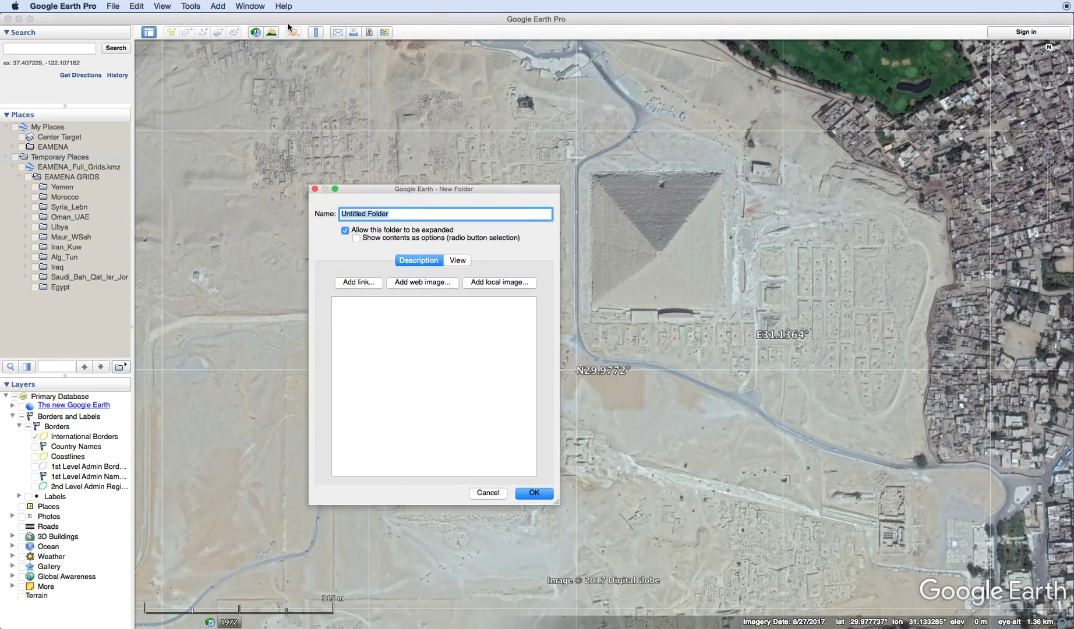
{"action": "left_click", "coordinate": [221, 7]}
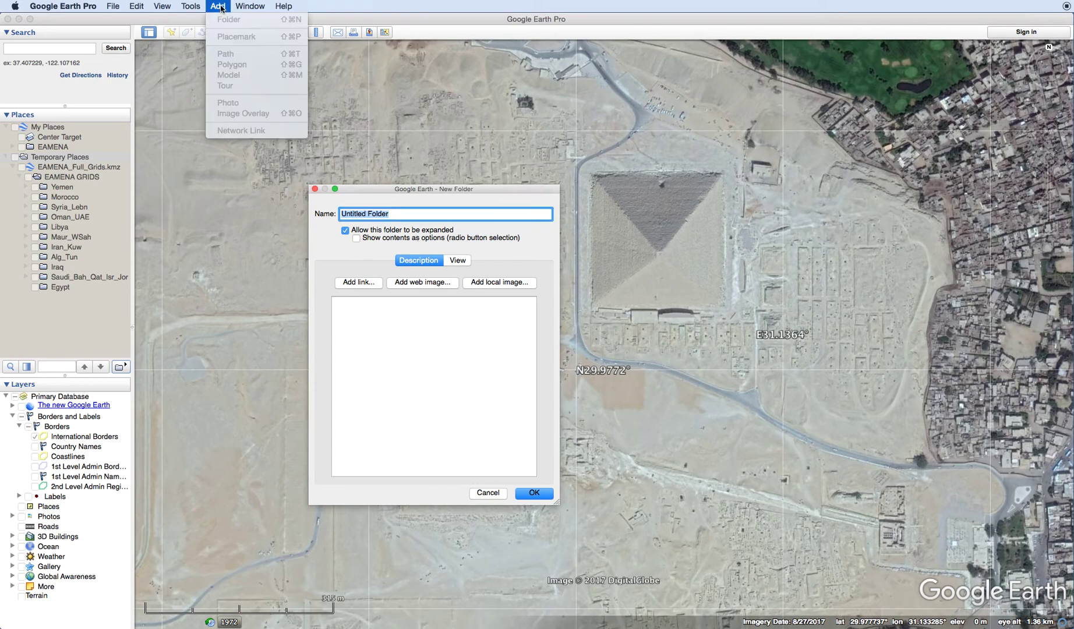
{"action": "left_click", "coordinate": [221, 7]}
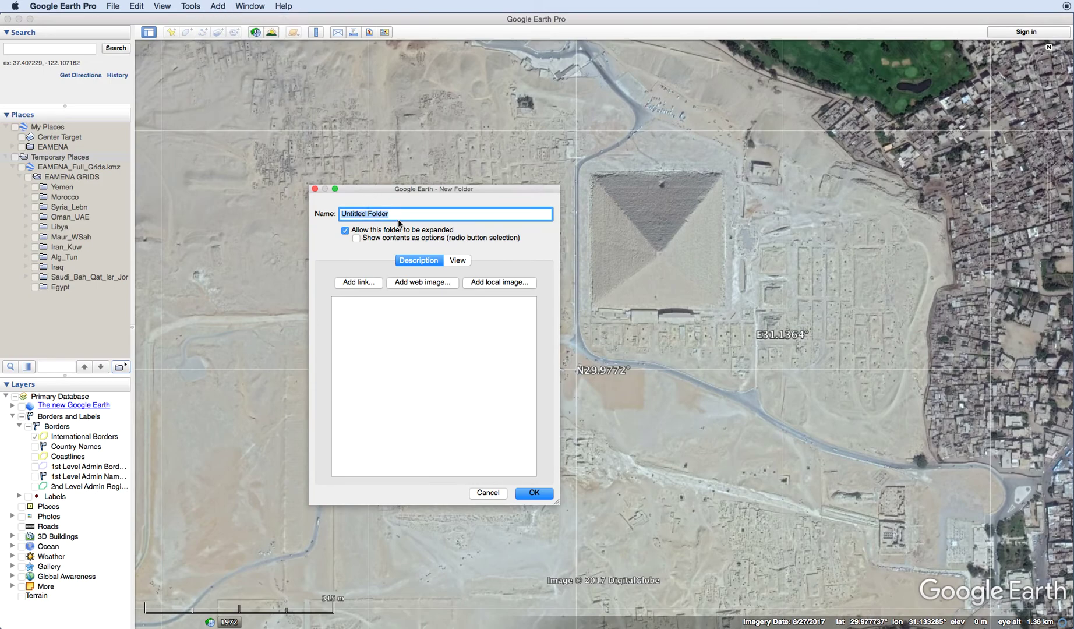
{"action": "type", "text": "E31N29-33"}
{"action": "left_click", "coordinate": [534, 493]}
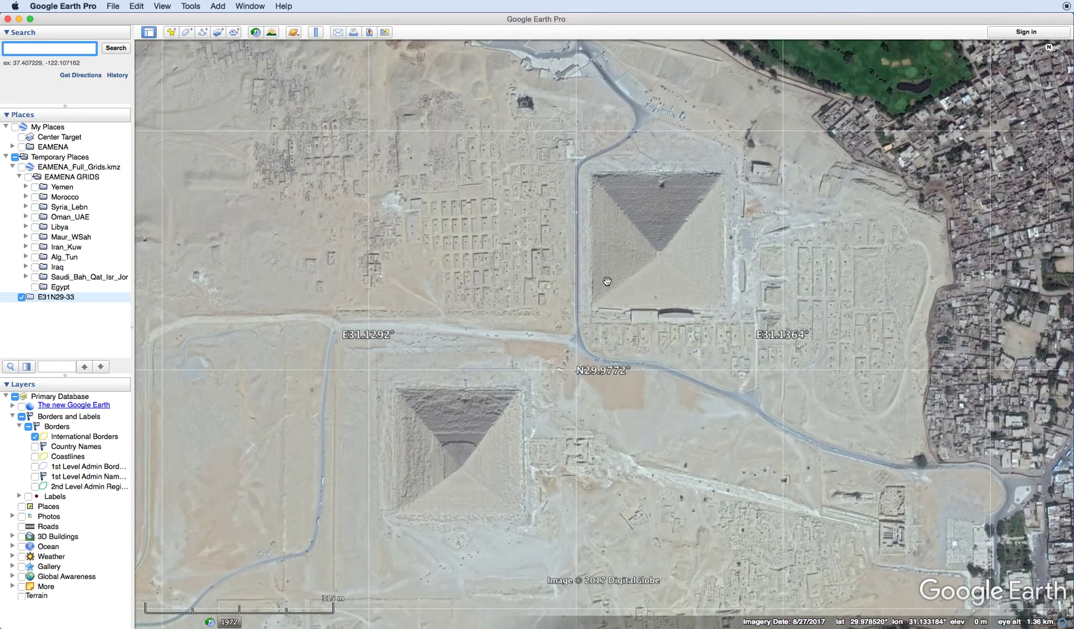
{"action": "left_click", "coordinate": [169, 35]}
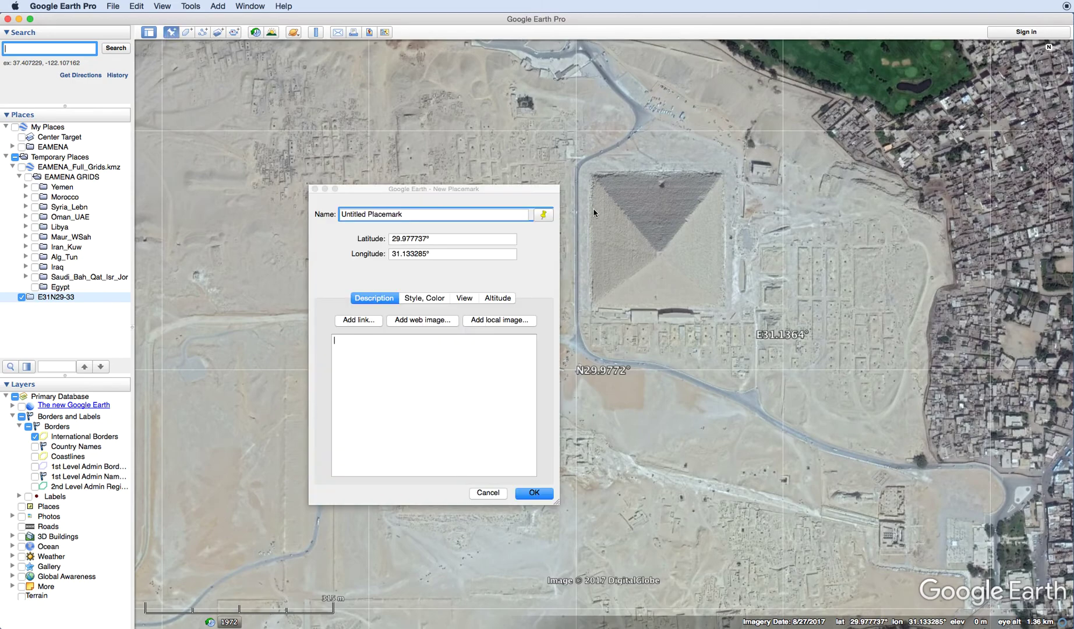
Step: Drag the new placemark onto the upper pyramid, give it a circle icon, and name it E31N29-33_000001
{"action": "left_click_drag", "start_coordinate": [611, 333], "coordinate": [668, 256]}
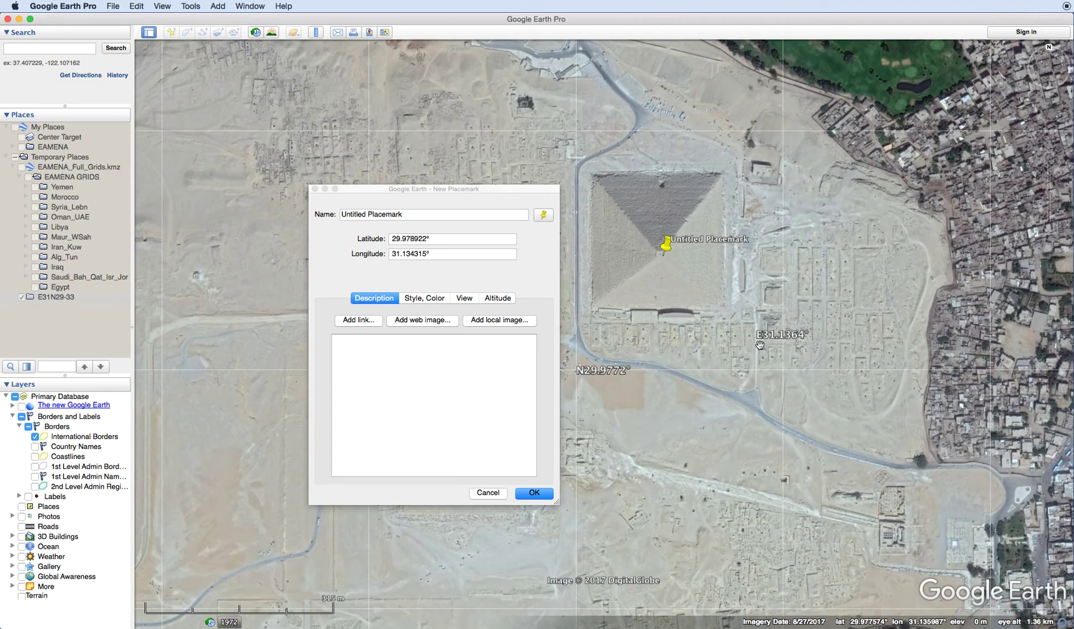
{"action": "left_click", "coordinate": [543, 215]}
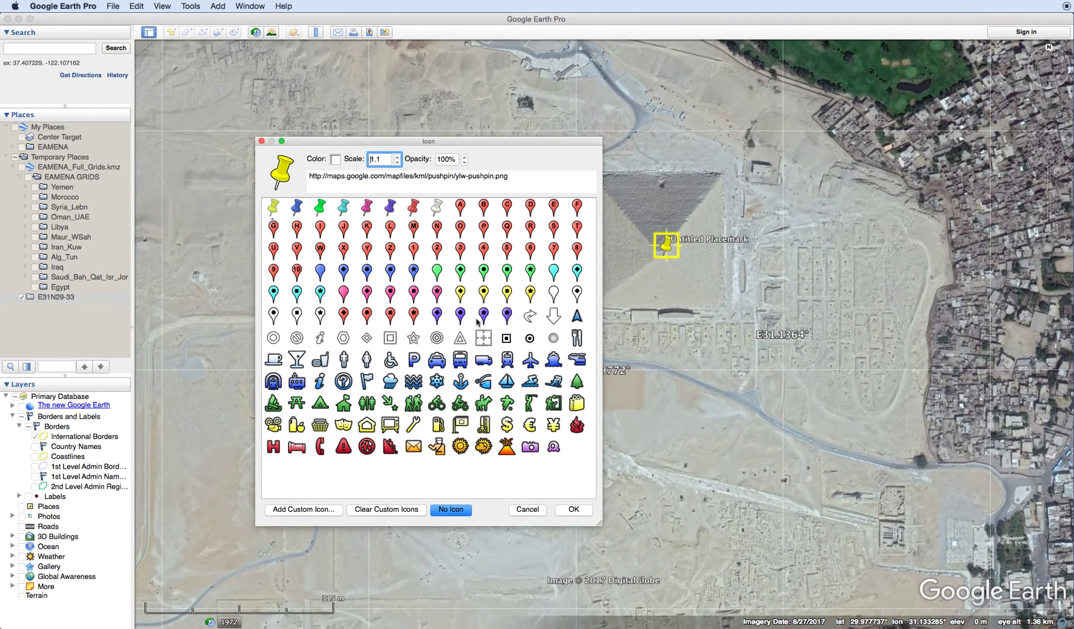
{"action": "left_click", "coordinate": [318, 184]}
{"action": "left_click", "coordinate": [528, 339]}
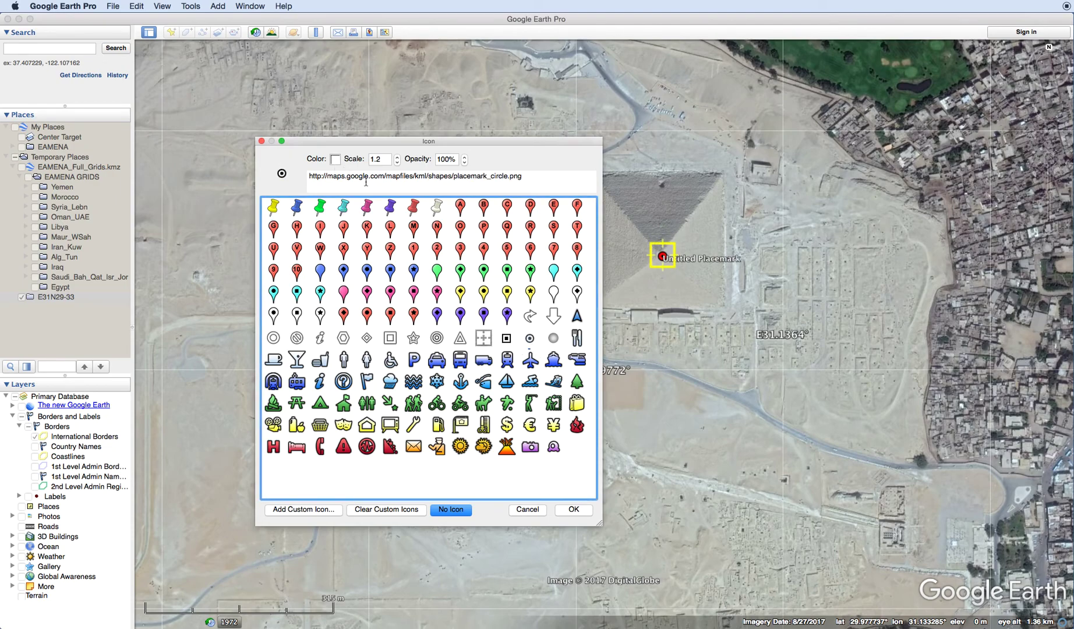
{"action": "left_click", "coordinate": [572, 511]}
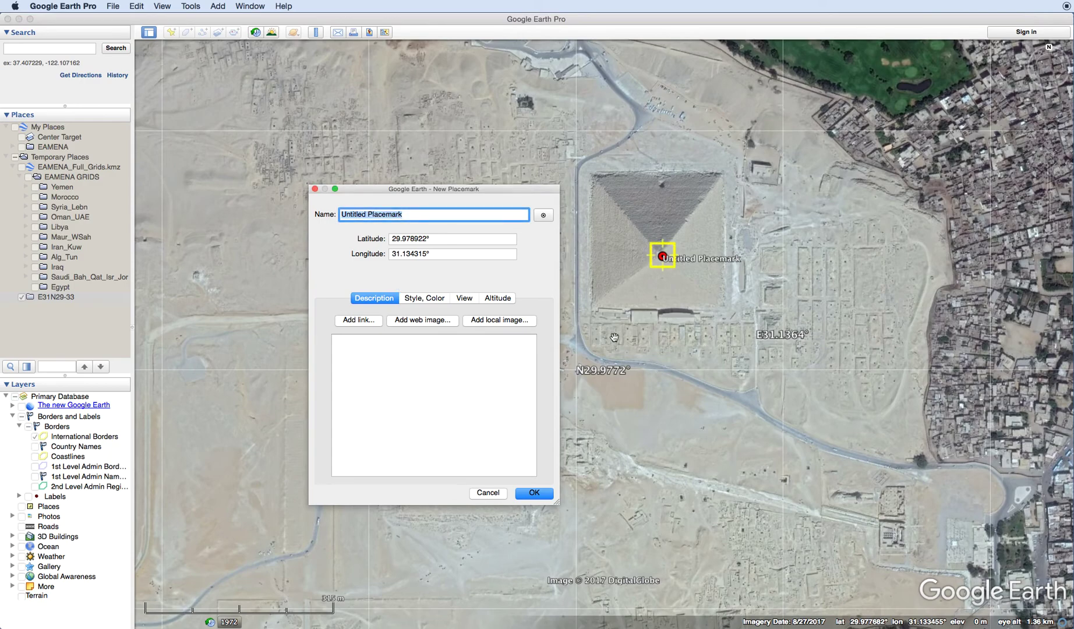
{"action": "type", "text": "E31N29-33"}
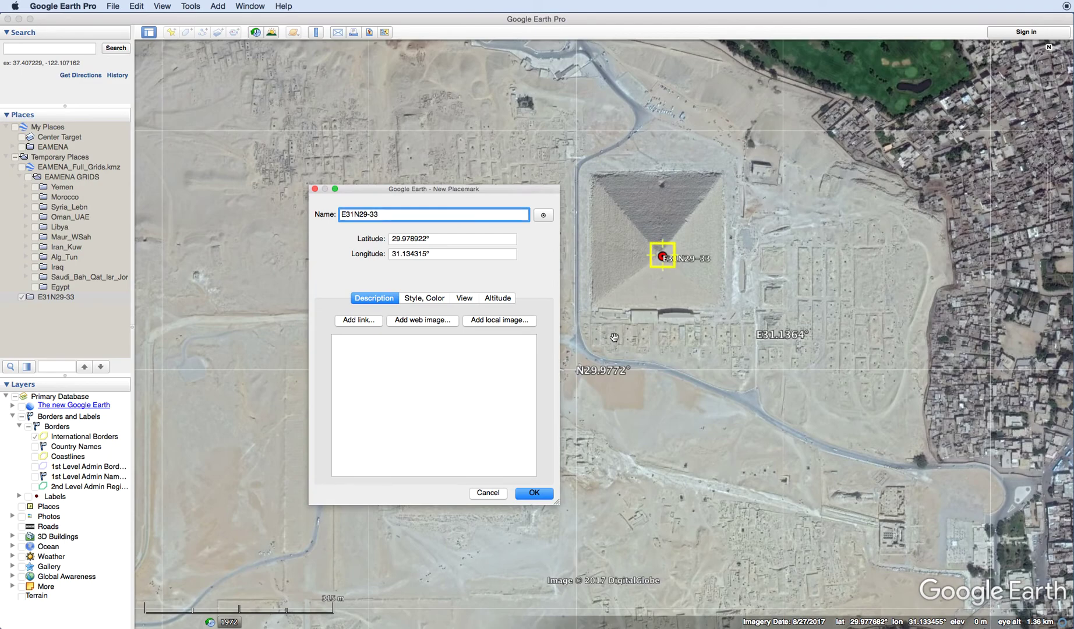
{"action": "type", "text": "_000001"}
Step: Save placemark E31N29-33_000001 and add a polygon named E31N29-33_000002
{"action": "left_click", "coordinate": [527, 493]}
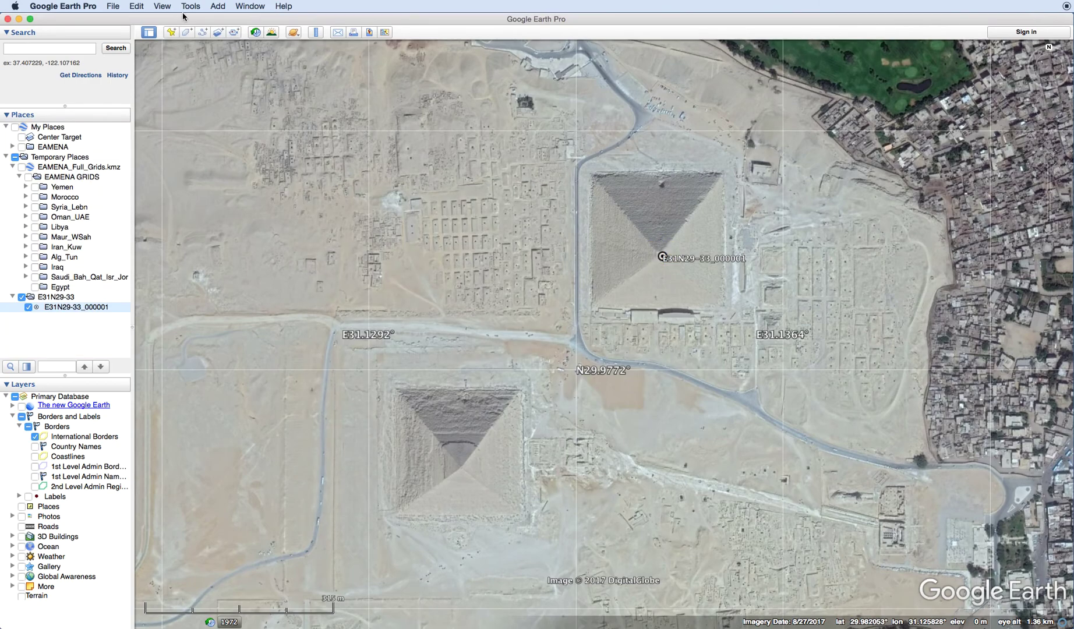
{"action": "left_click", "coordinate": [187, 32]}
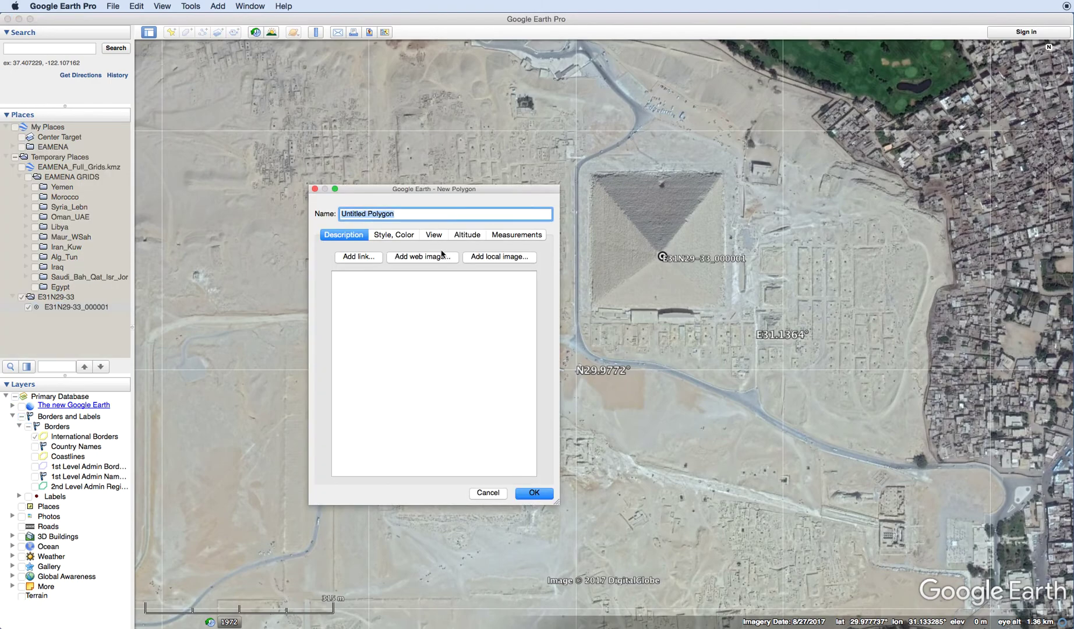
{"action": "type", "text": "E31N29-33_000002"}
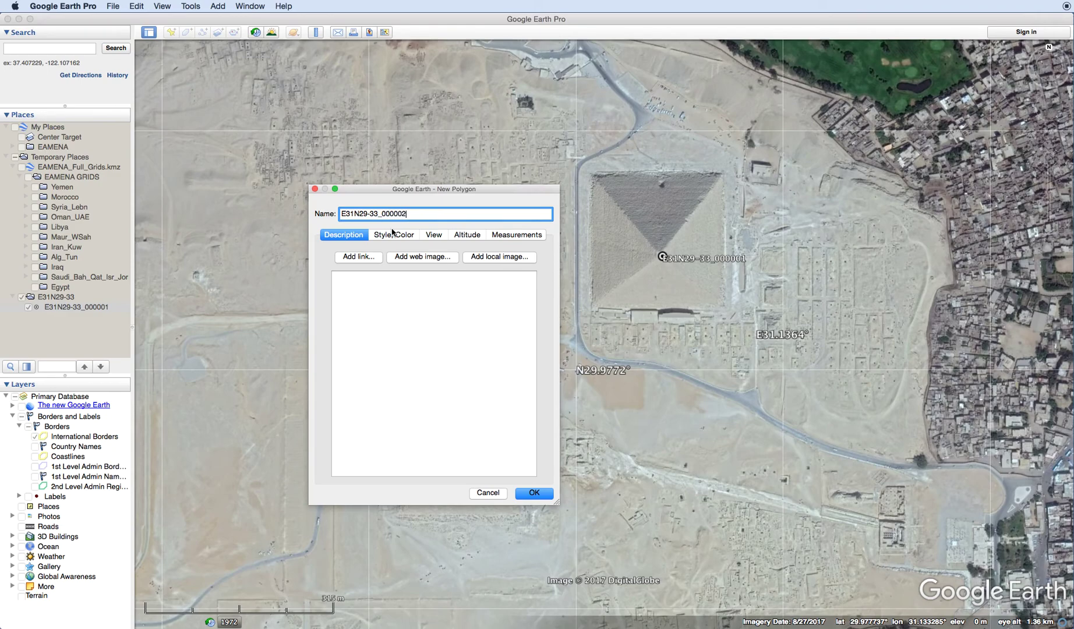
{"action": "left_click", "coordinate": [534, 493]}
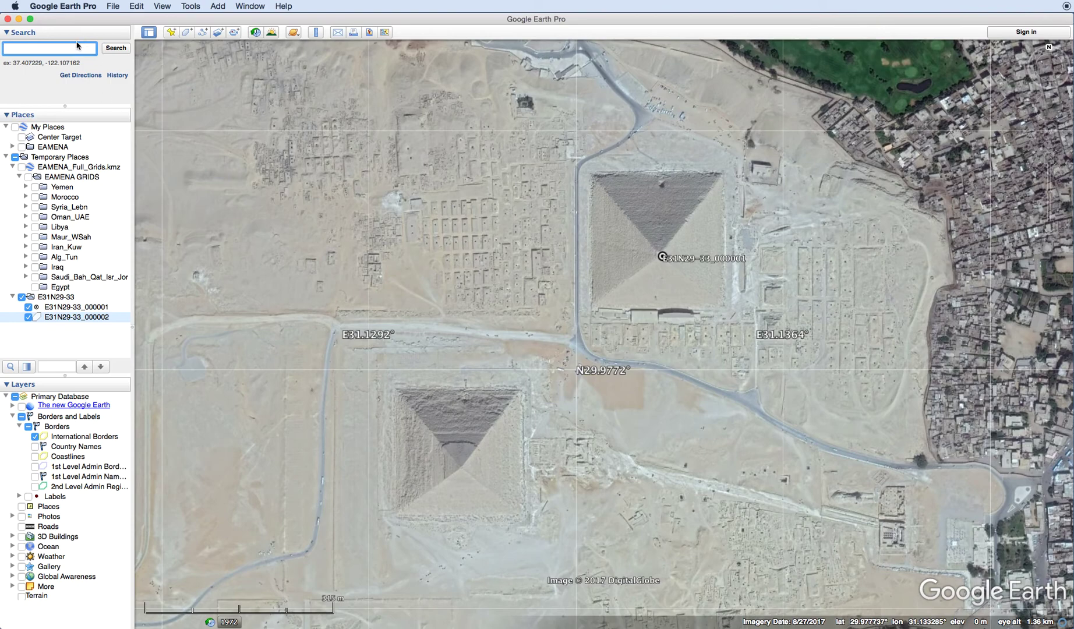
{"action": "left_click", "coordinate": [134, 6]}
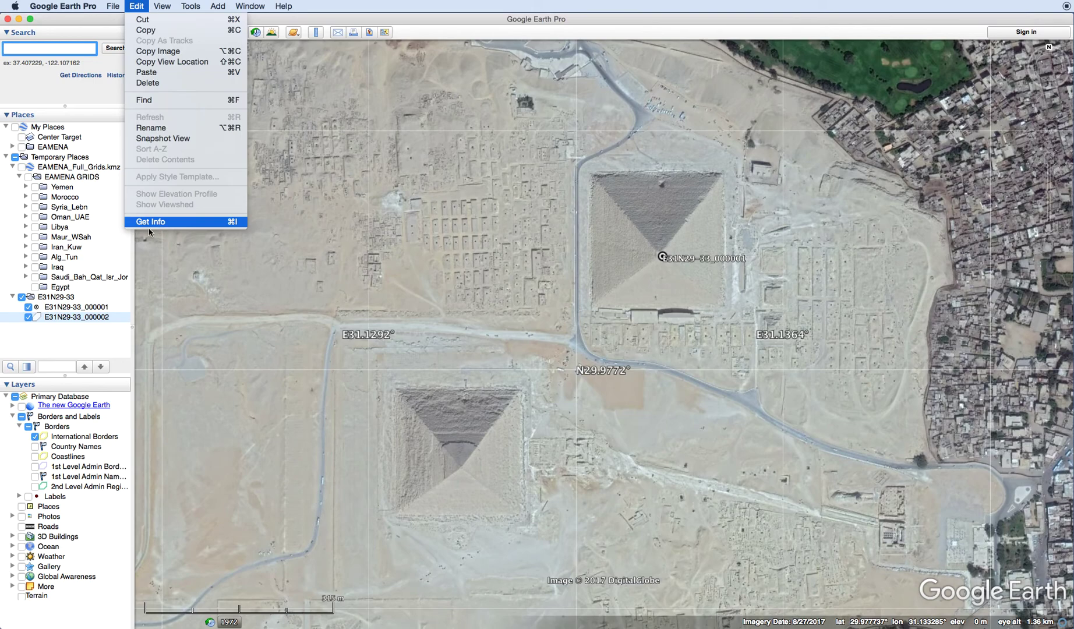
Step: Trace polygon E31N29-33_000002 as a four-corner square around the lower pyramid
{"action": "left_click", "coordinate": [166, 221]}
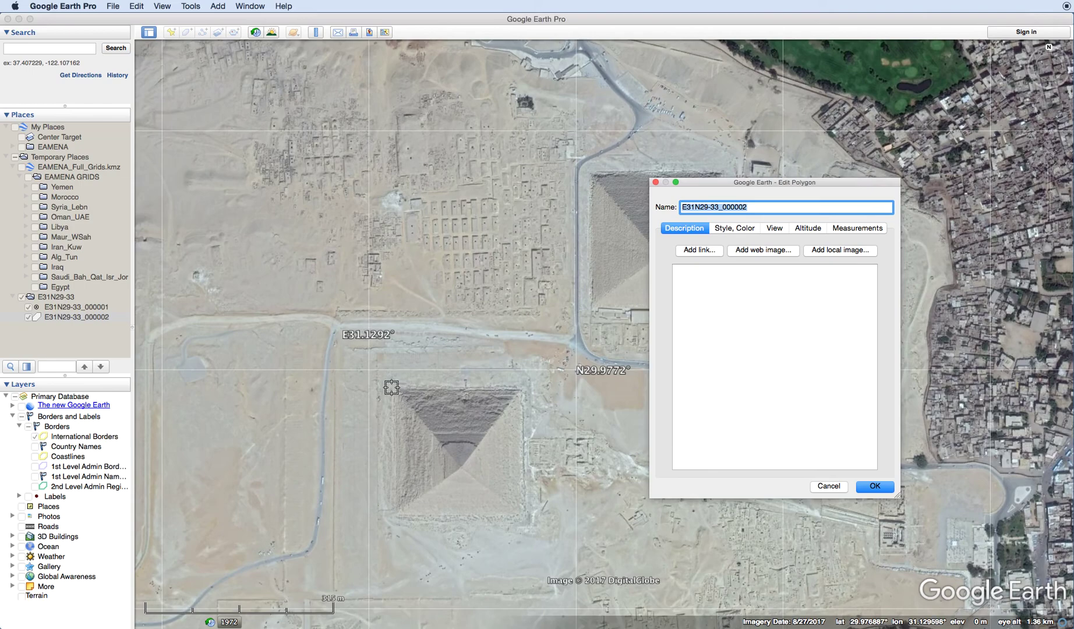
{"action": "left_click", "coordinate": [392, 388]}
{"action": "left_click", "coordinate": [522, 389]}
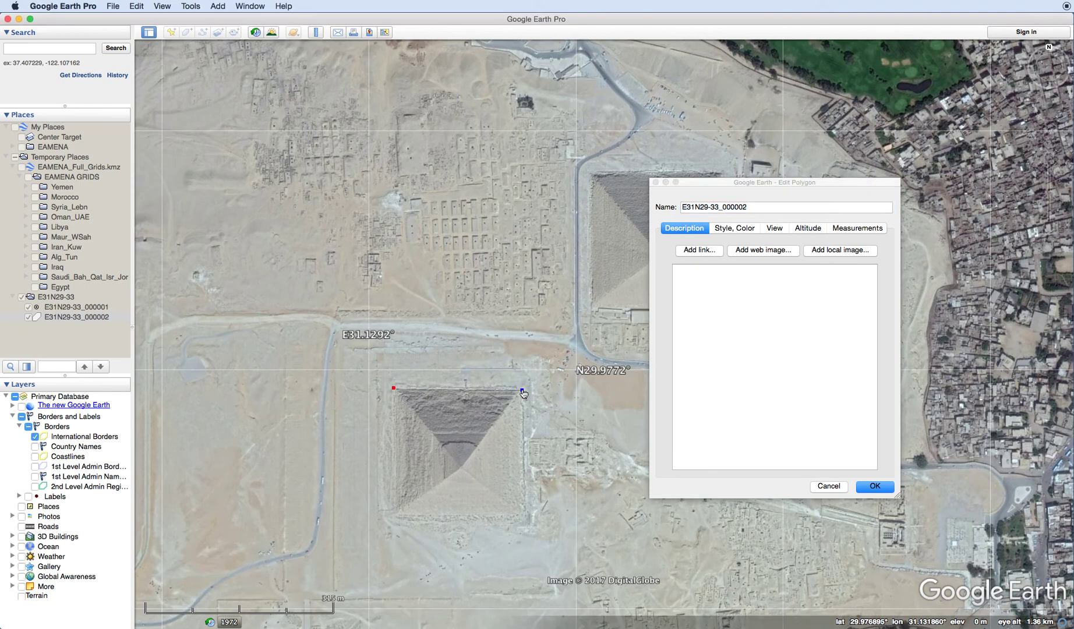
{"action": "left_click", "coordinate": [524, 517]}
{"action": "left_click", "coordinate": [395, 517]}
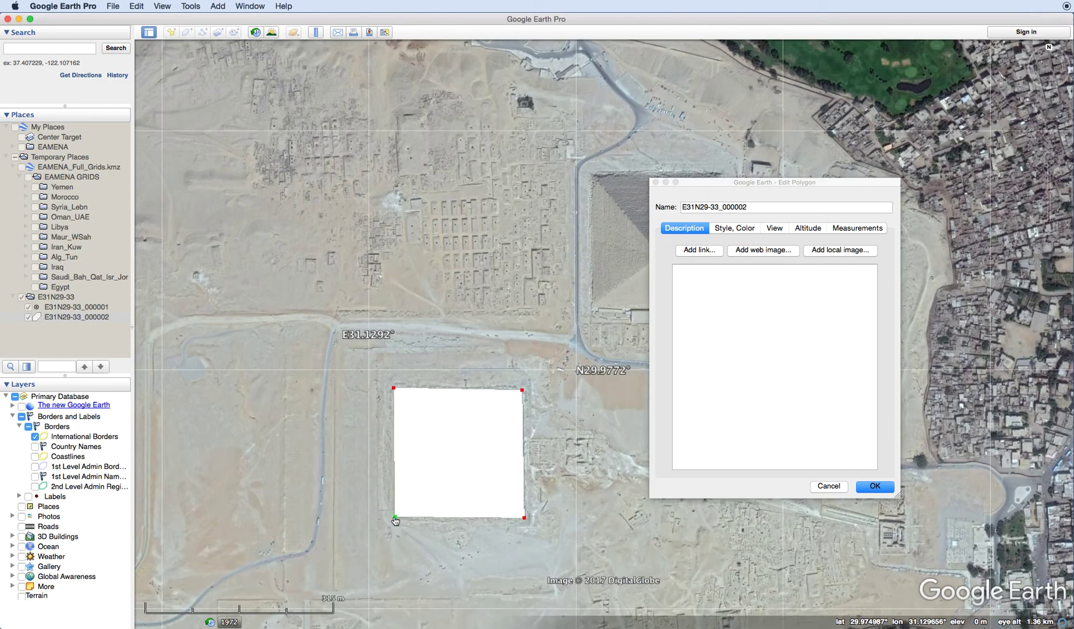
{"action": "left_click", "coordinate": [395, 392]}
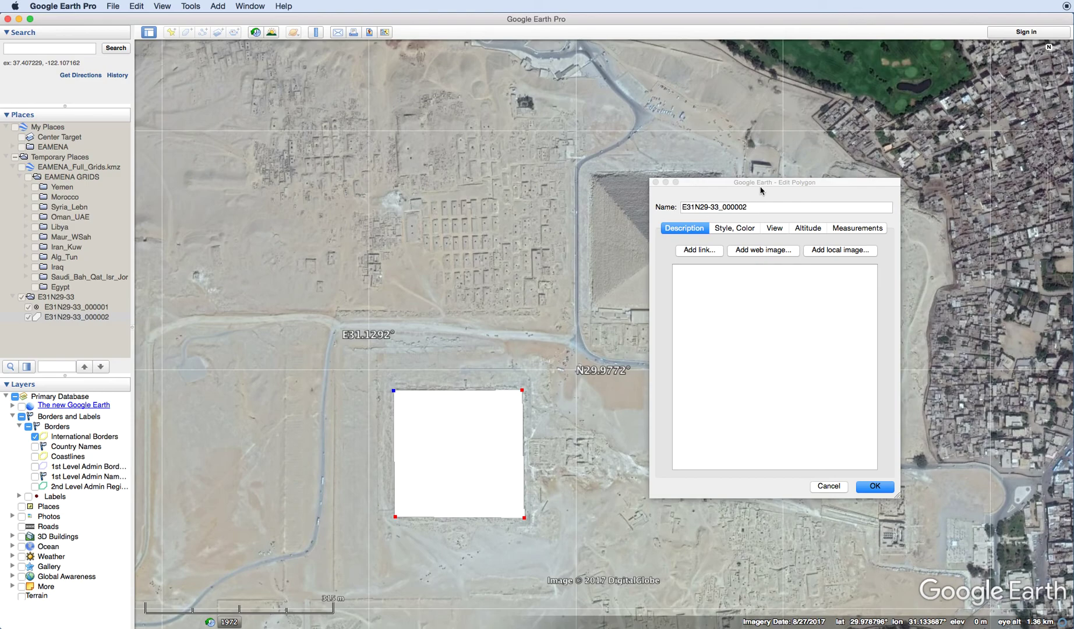
Step: Set the polygon's area style to Outlined and save it
{"action": "left_click", "coordinate": [735, 230]}
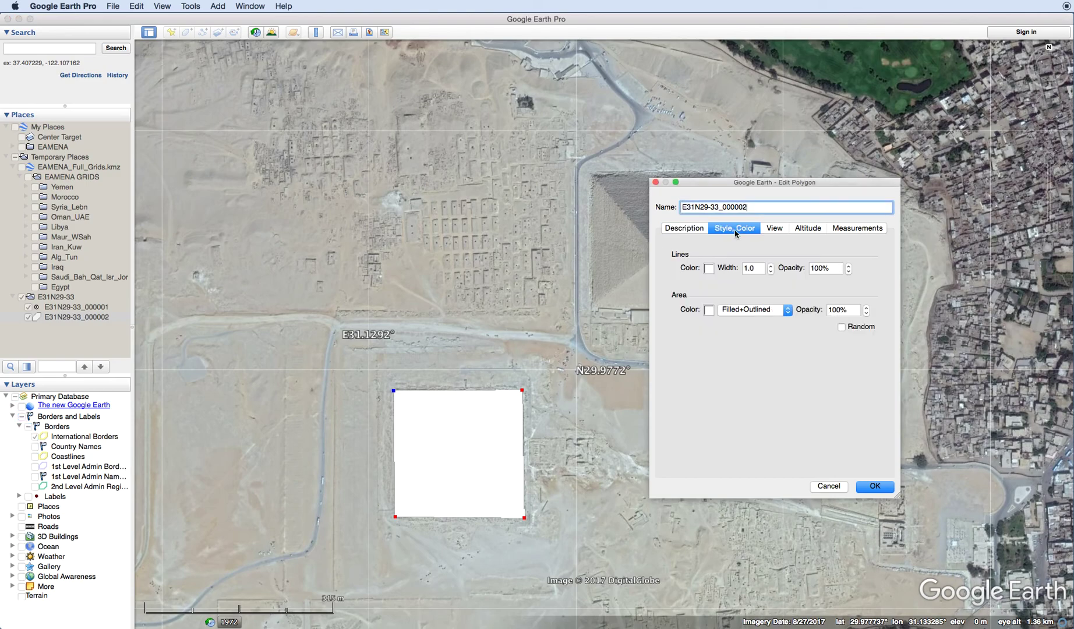
{"action": "left_click", "coordinate": [757, 313]}
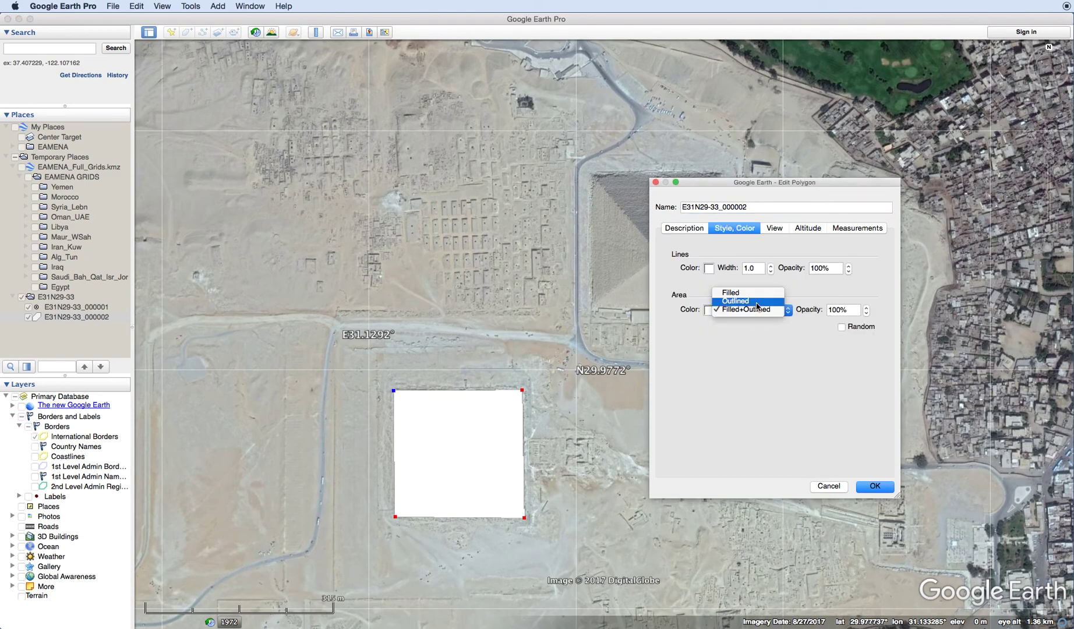
{"action": "left_click", "coordinate": [755, 301]}
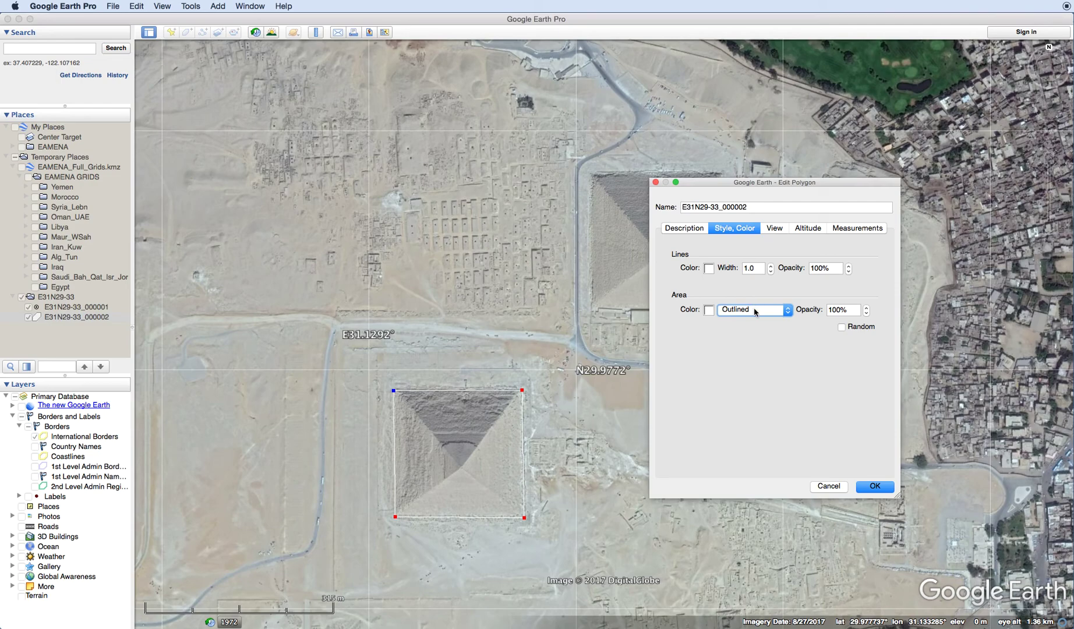
{"action": "left_click", "coordinate": [875, 486]}
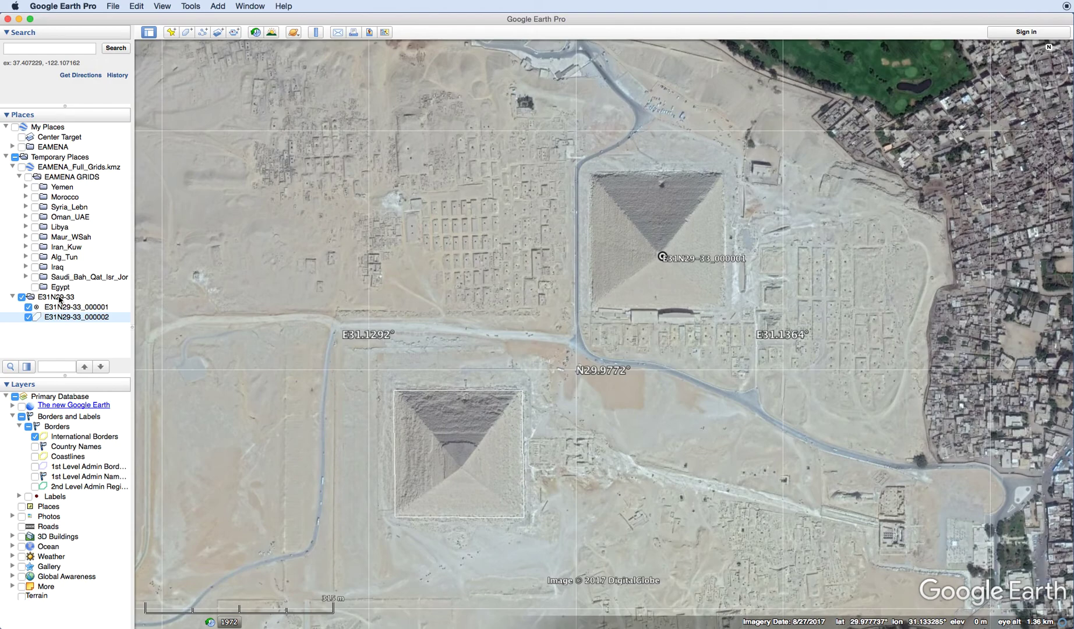
Step: Zoom out over the Nile farmland and switch on the Egypt grid lines
{"action": "left_click_drag", "start_coordinate": [335, 288], "coordinate": [536, 427]}
{"action": "scroll", "coordinate": [536, 426], "scroll_direction": "down", "scroll_amount": 10}
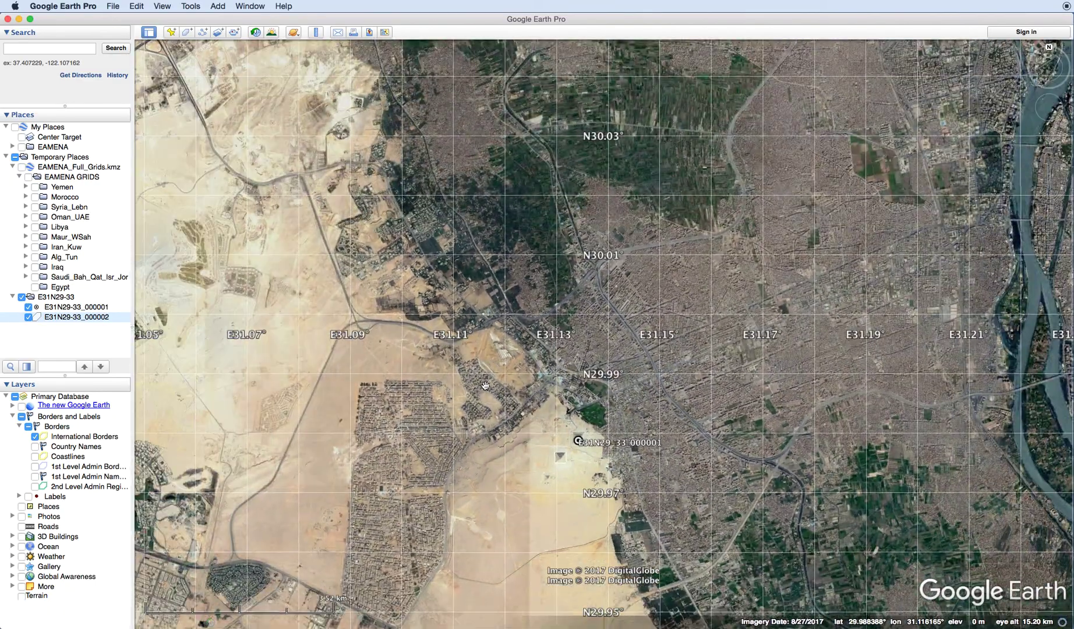
{"action": "scroll", "coordinate": [501, 392], "scroll_direction": "down", "scroll_amount": 5}
{"action": "scroll", "coordinate": [288, 281], "scroll_direction": "down", "scroll_amount": 4}
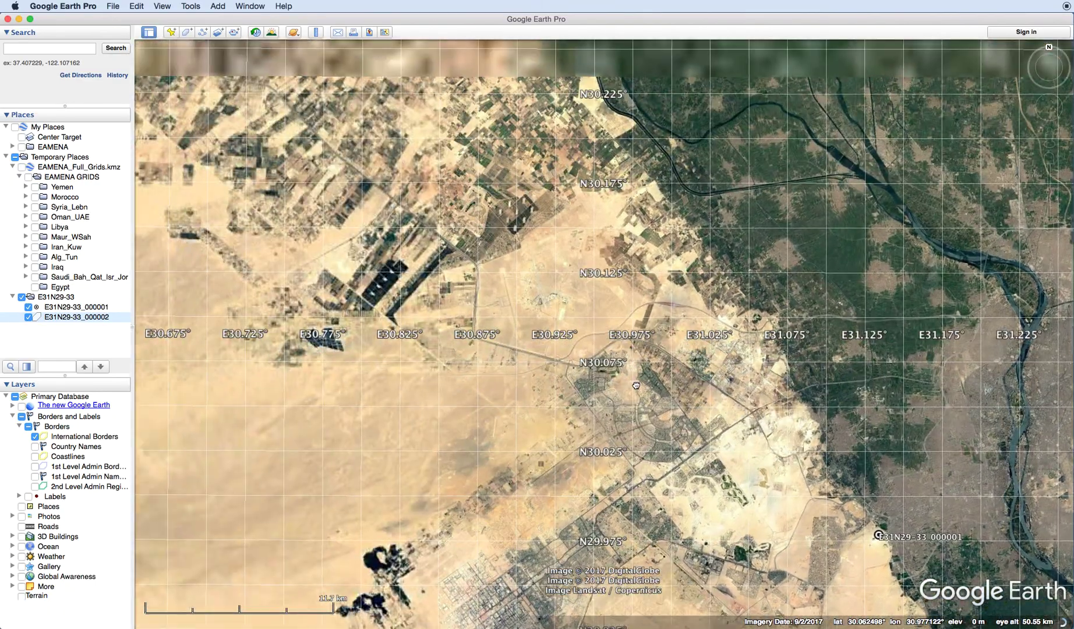
{"action": "left_click_drag", "start_coordinate": [140, 218], "coordinate": [180, 239]}
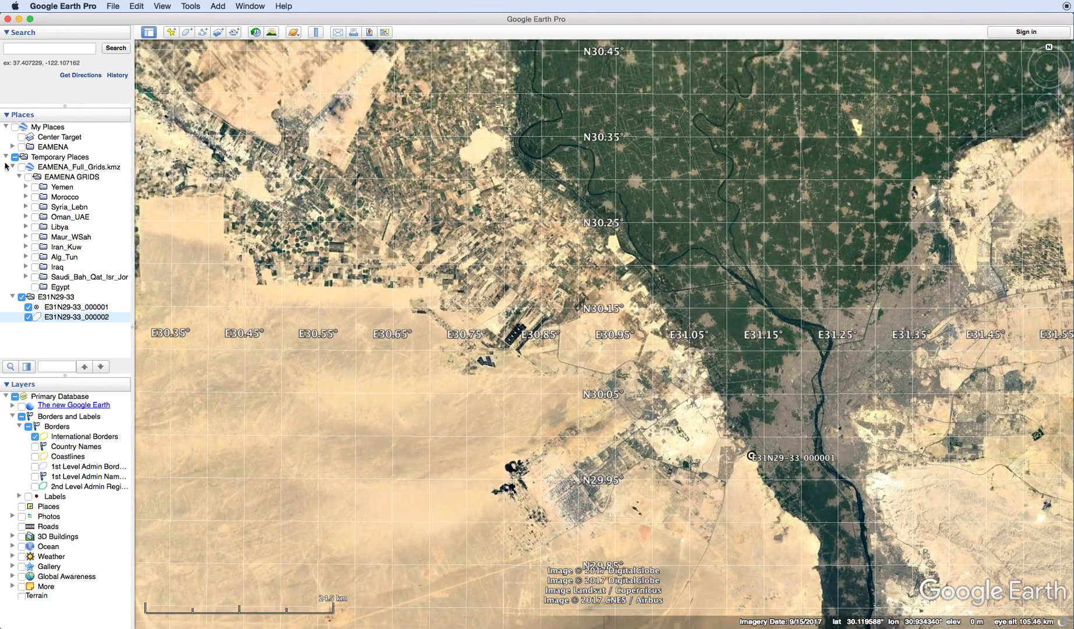
{"action": "left_click", "coordinate": [35, 288]}
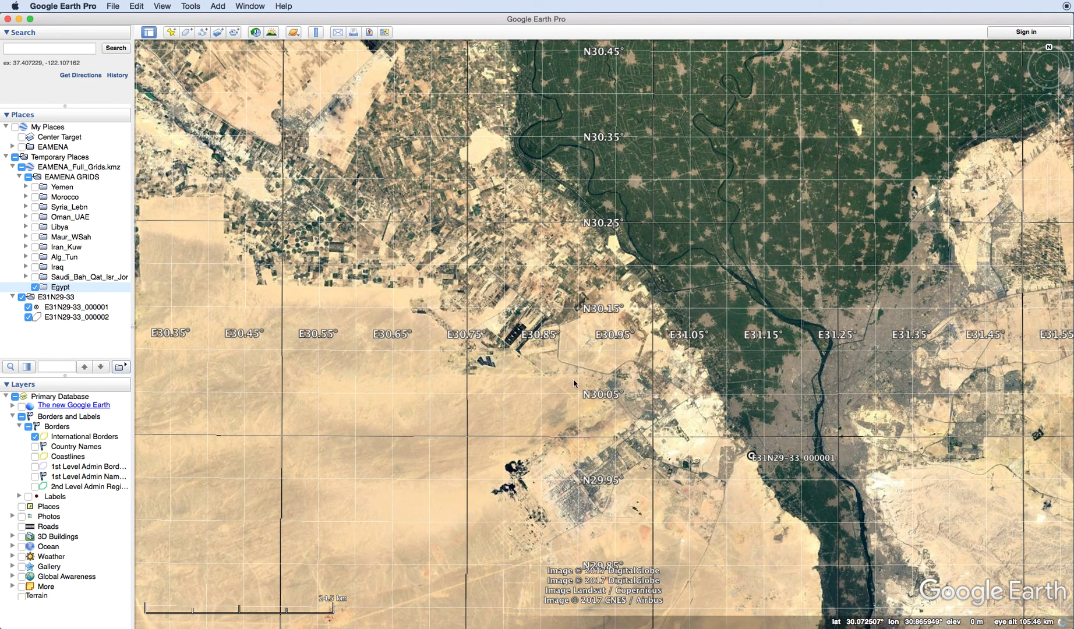
Step: Zoom and pan in to the desert near N29.98°, E31.05°
{"action": "scroll", "coordinate": [754, 487], "scroll_direction": "up", "scroll_amount": 8}
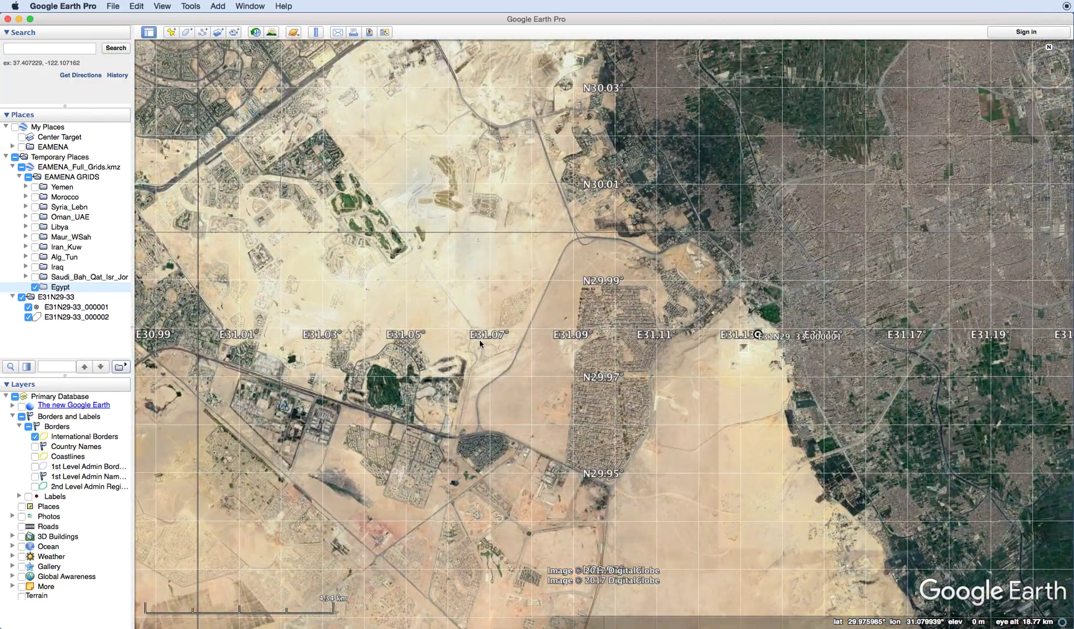
{"action": "left_click_drag", "start_coordinate": [204, 256], "coordinate": [532, 259]}
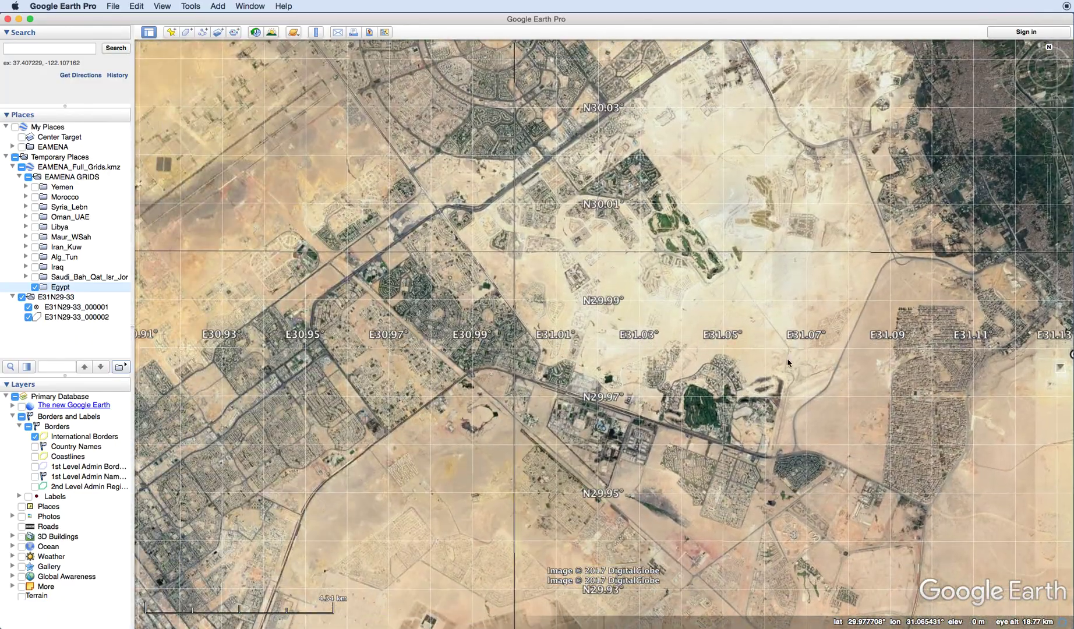
{"action": "scroll", "coordinate": [565, 279], "scroll_direction": "up", "scroll_amount": 5}
{"action": "scroll", "coordinate": [568, 277], "scroll_direction": "up", "scroll_amount": 5}
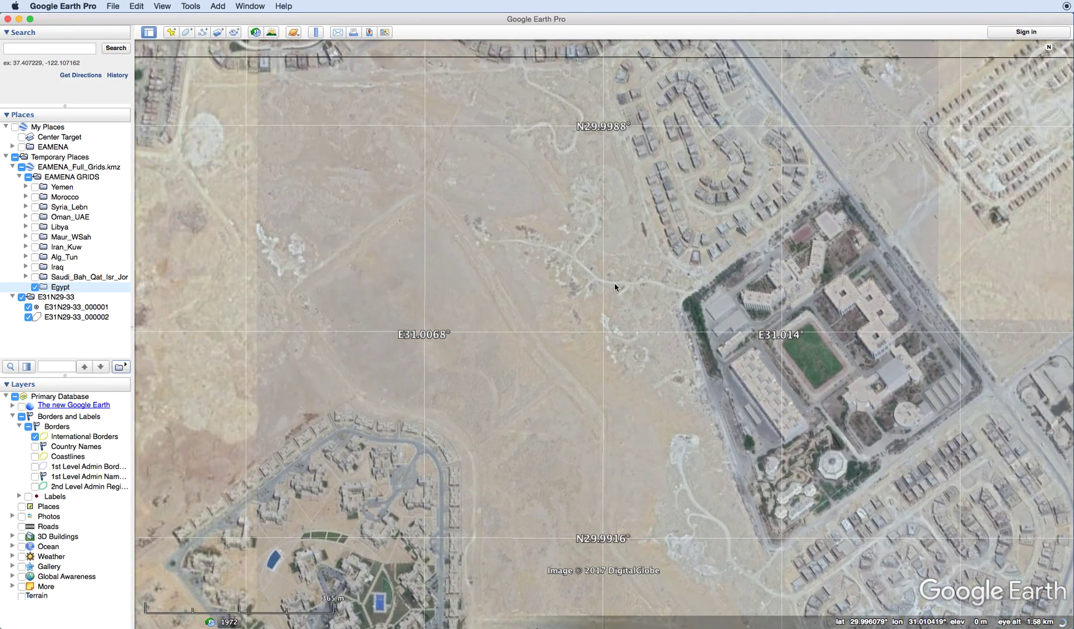
{"action": "scroll", "coordinate": [776, 346], "scroll_direction": "down", "scroll_amount": 2}
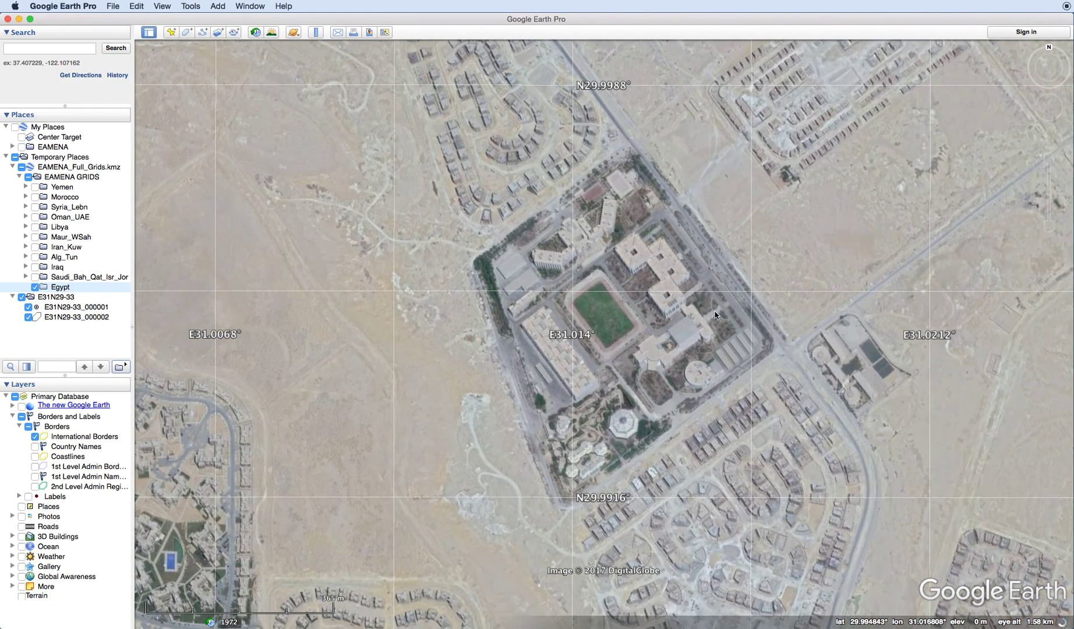
{"action": "scroll", "coordinate": [828, 395], "scroll_direction": "down", "scroll_amount": 2}
{"action": "left_click_drag", "start_coordinate": [827, 395], "coordinate": [702, 373]}
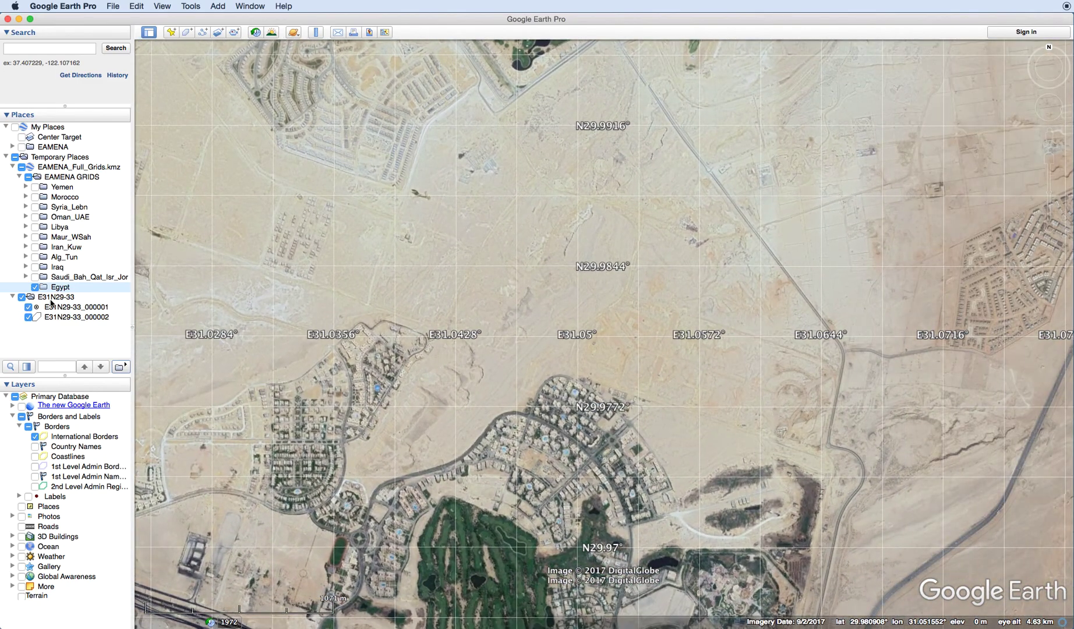
{"action": "right_click", "coordinate": [56, 298]}
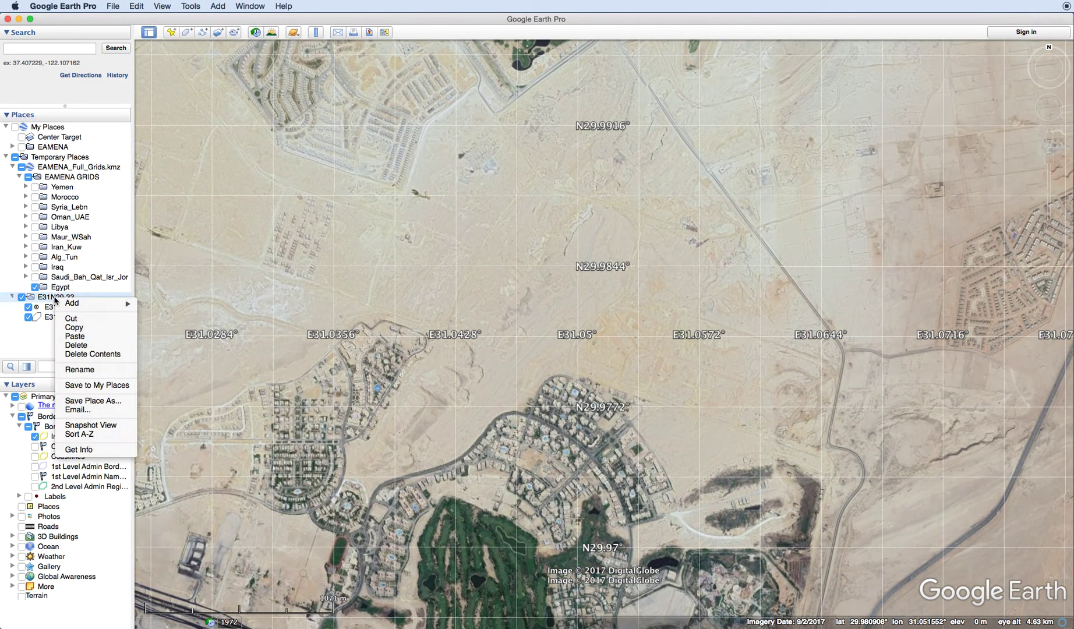
{"action": "left_click", "coordinate": [107, 401]}
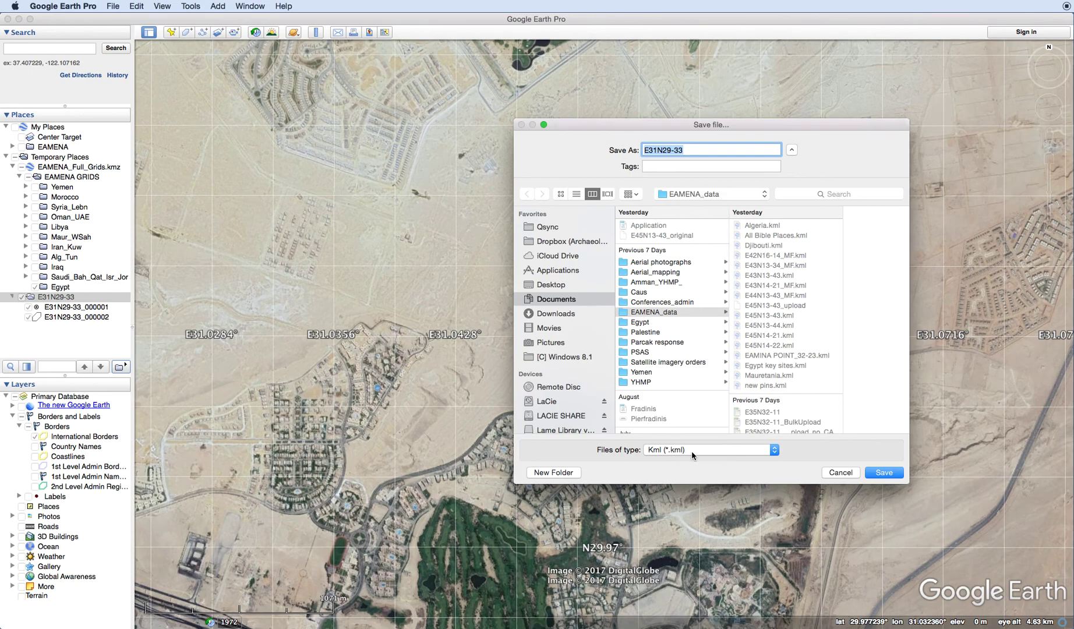
{"action": "left_click", "coordinate": [841, 473]}
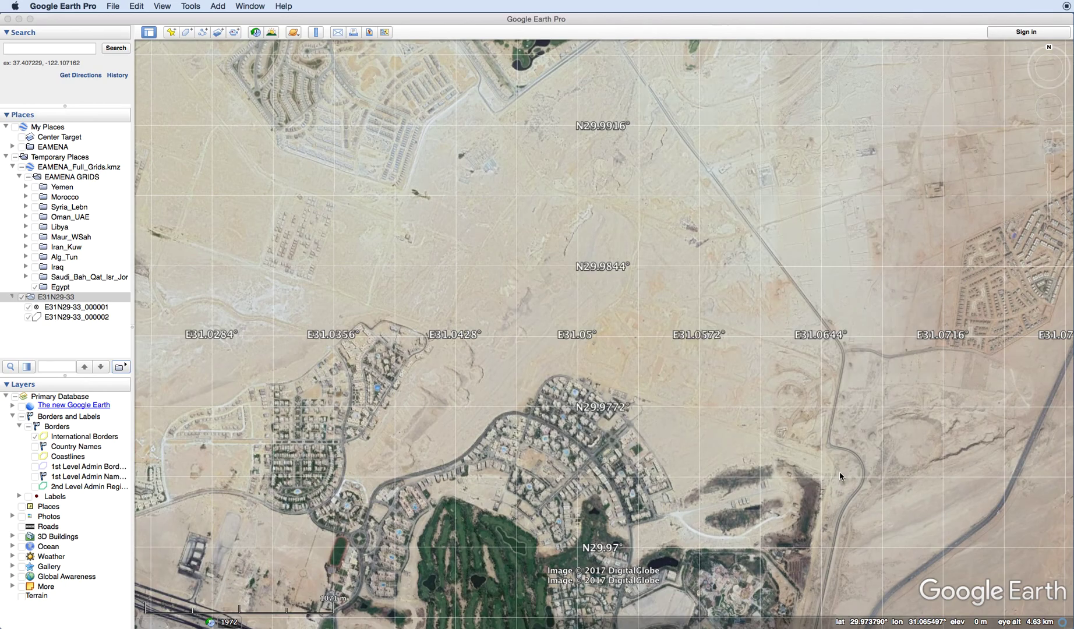
Step: Pan south and view, then close, the E31N29-33 grid cell's details
{"action": "left_click_drag", "start_coordinate": [520, 332], "coordinate": [516, 195]}
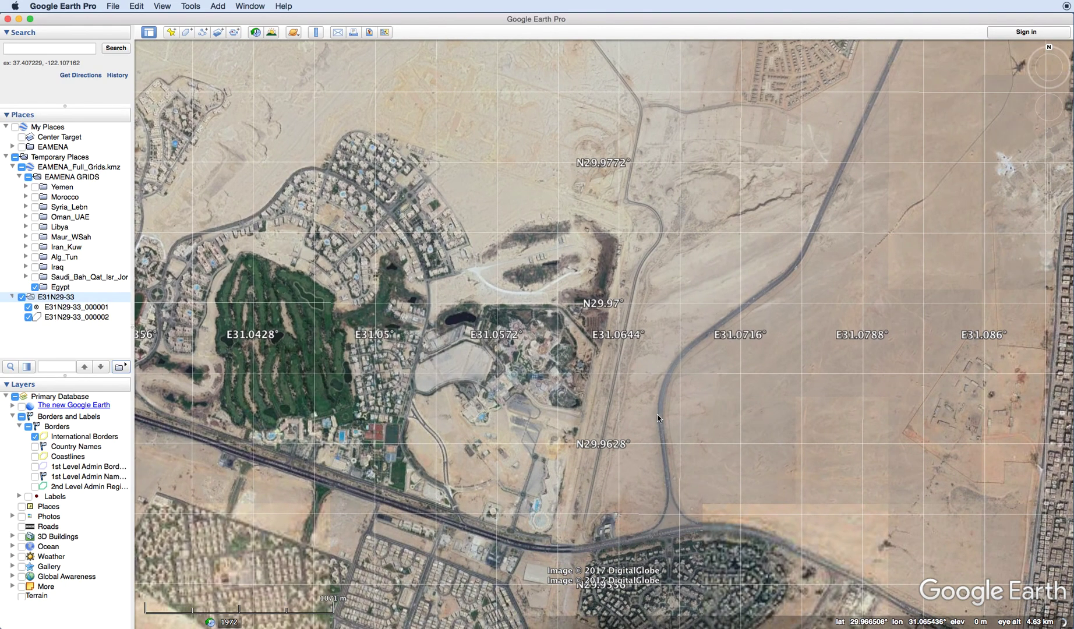
{"action": "left_click_drag", "start_coordinate": [709, 528], "coordinate": [674, 263]}
{"action": "scroll", "coordinate": [673, 264], "scroll_direction": "down", "scroll_amount": 3}
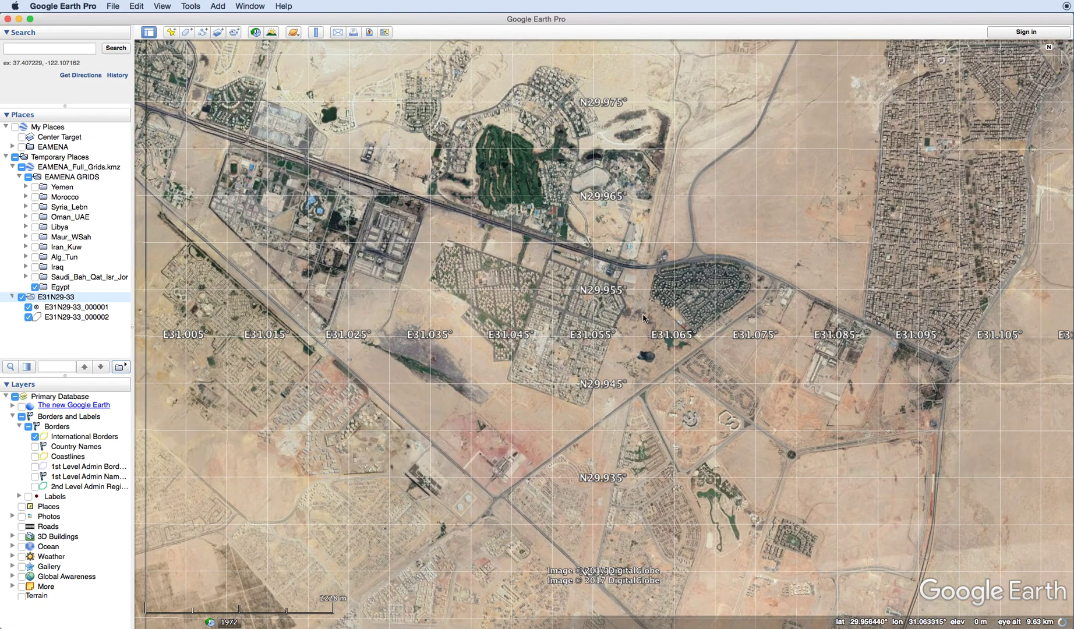
{"action": "left_click", "coordinate": [642, 325]}
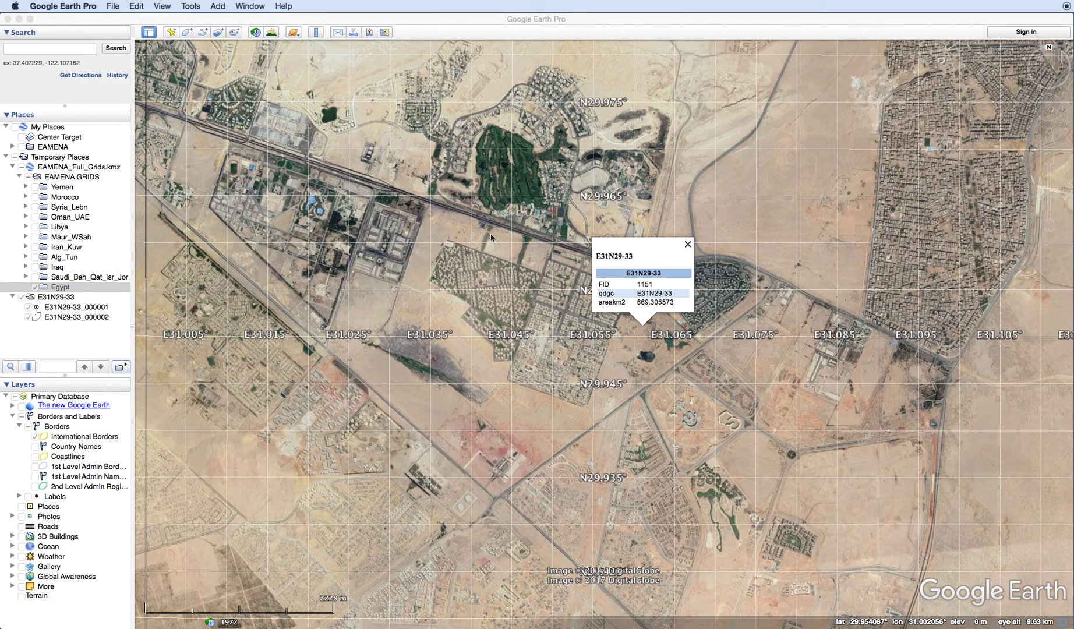
{"action": "left_click", "coordinate": [688, 245]}
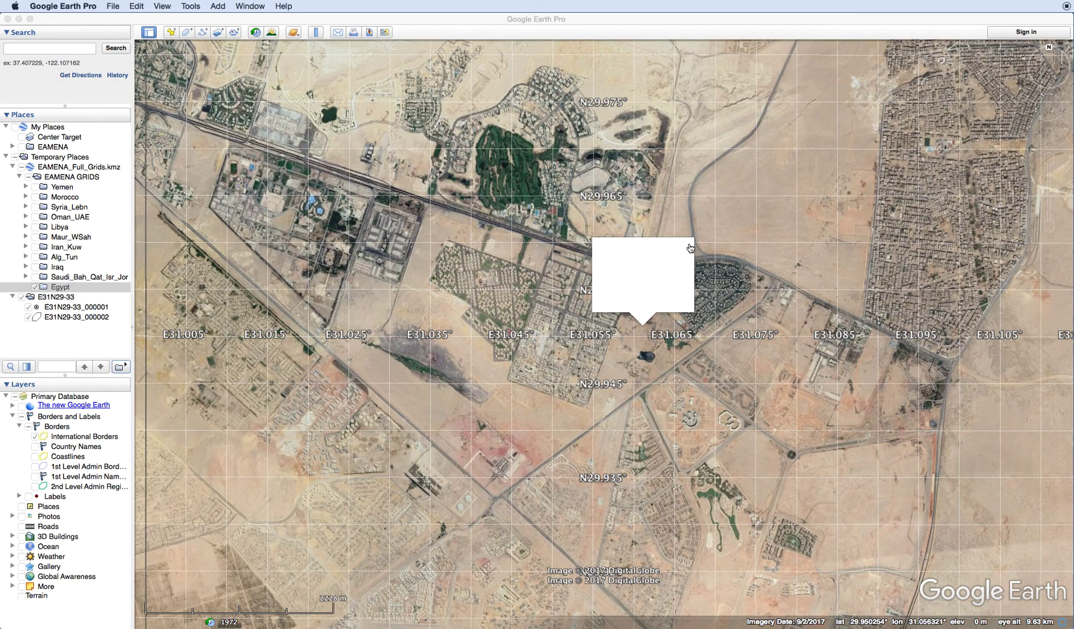
Step: Select the E31N29-33 and Egypt grid folders, recheck a cell's details, then pan southeast
{"action": "left_click", "coordinate": [51, 298]}
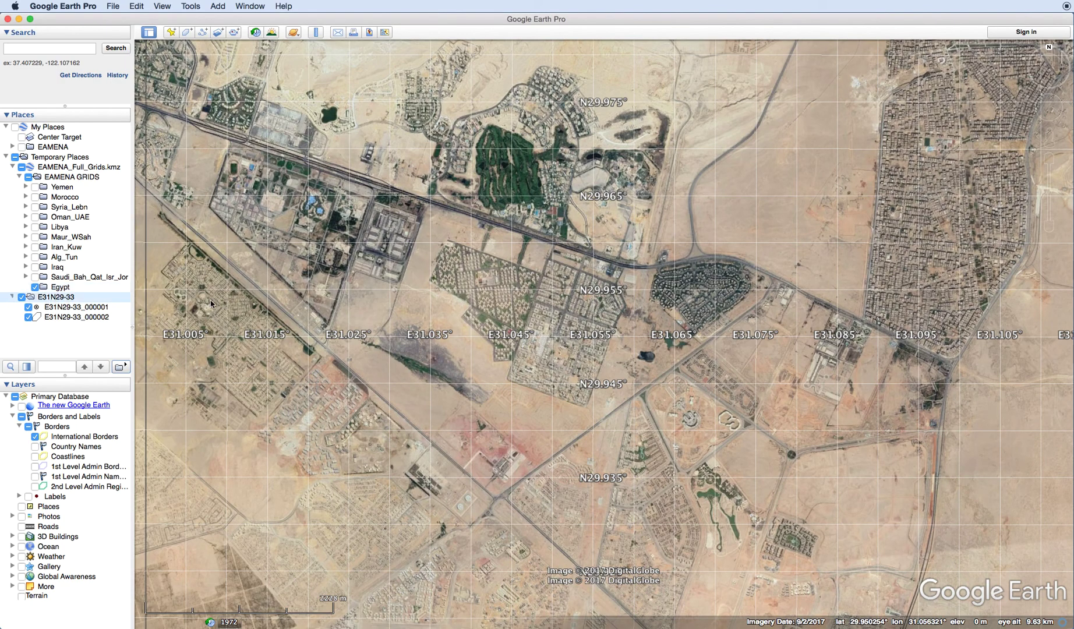
{"action": "left_click", "coordinate": [57, 288]}
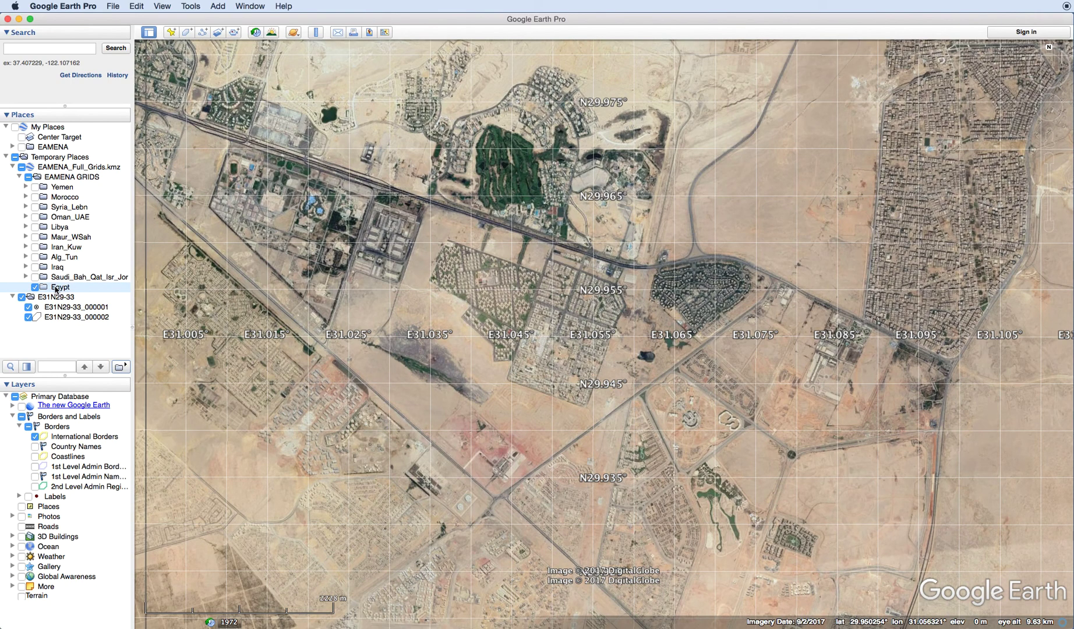
{"action": "left_click", "coordinate": [402, 273]}
{"action": "left_click", "coordinate": [410, 257]}
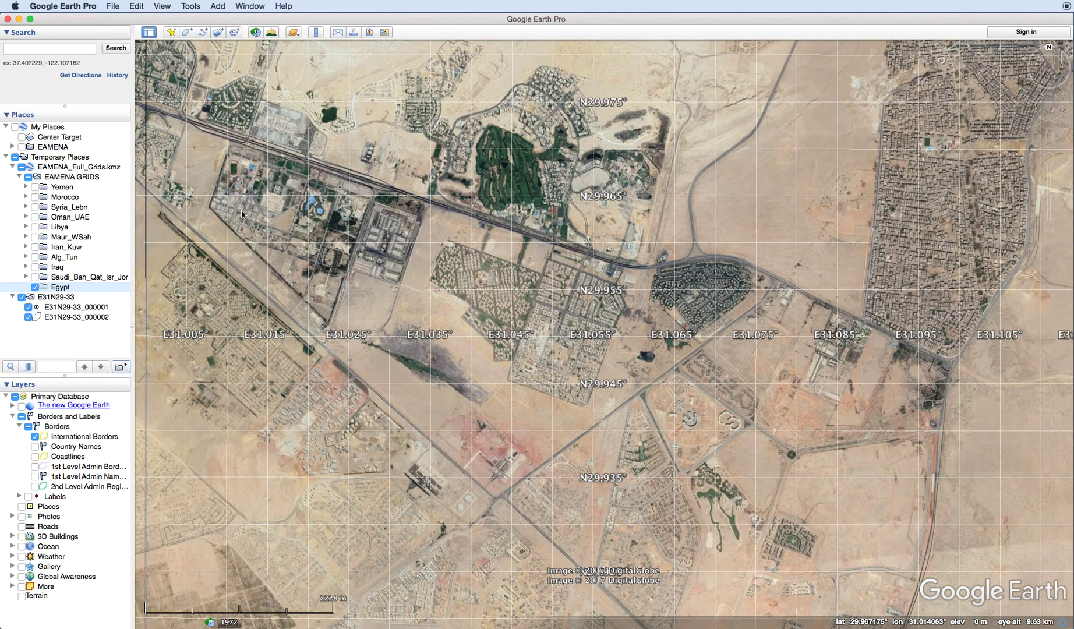
{"action": "left_click", "coordinate": [69, 299]}
{"action": "left_click_drag", "start_coordinate": [714, 434], "coordinate": [574, 254]}
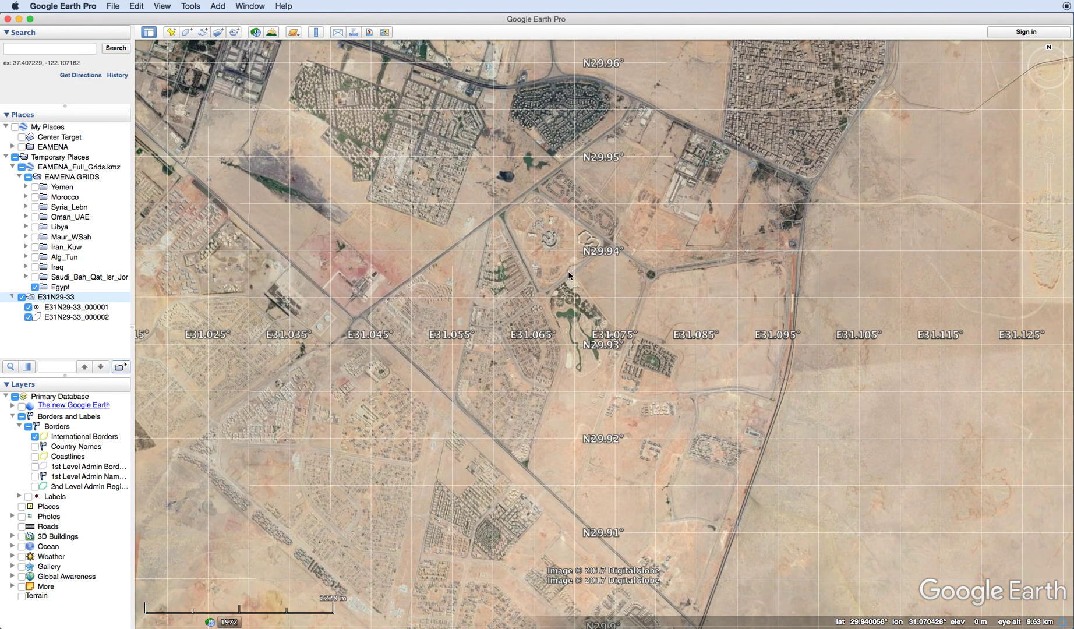
{"action": "left_click_drag", "start_coordinate": [604, 367], "coordinate": [335, 188]}
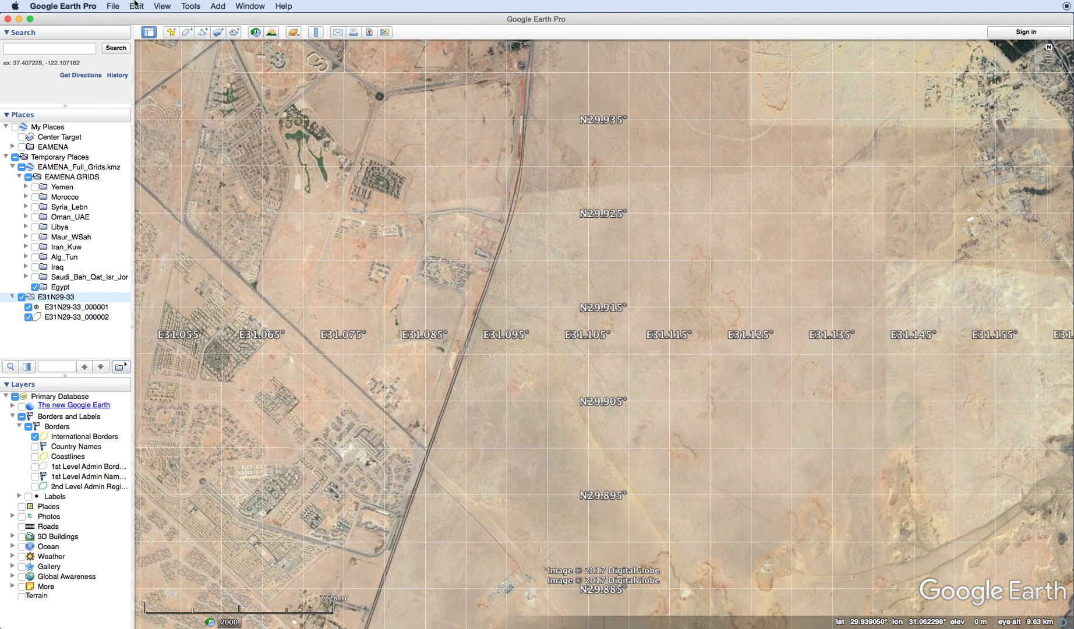
Step: Turn on historical imagery over the desert south of Giza and step back to an earlier imagery date
{"action": "left_click", "coordinate": [256, 33]}
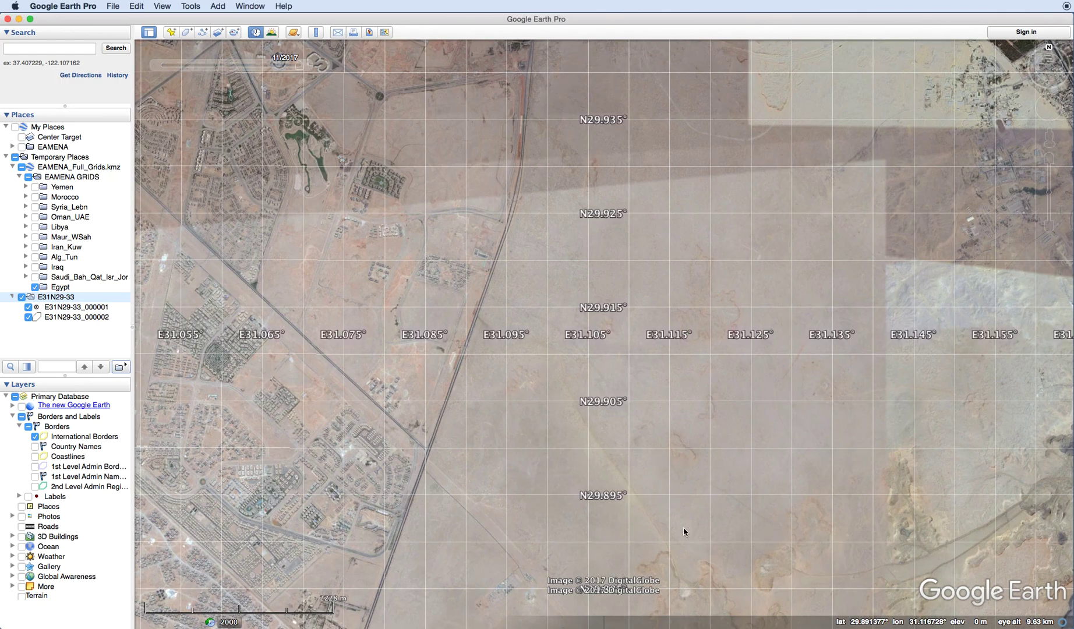
{"action": "scroll", "coordinate": [598, 451], "scroll_direction": "down", "scroll_amount": 2}
{"action": "scroll", "coordinate": [599, 451], "scroll_direction": "down", "scroll_amount": 5}
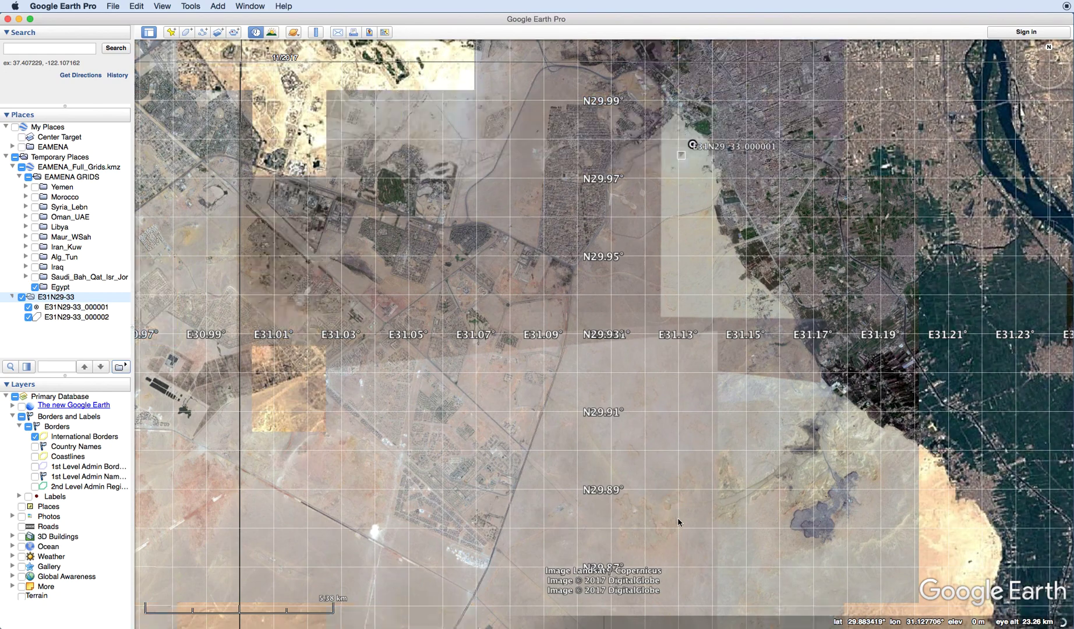
{"action": "left_click_drag", "start_coordinate": [594, 361], "coordinate": [535, 273]}
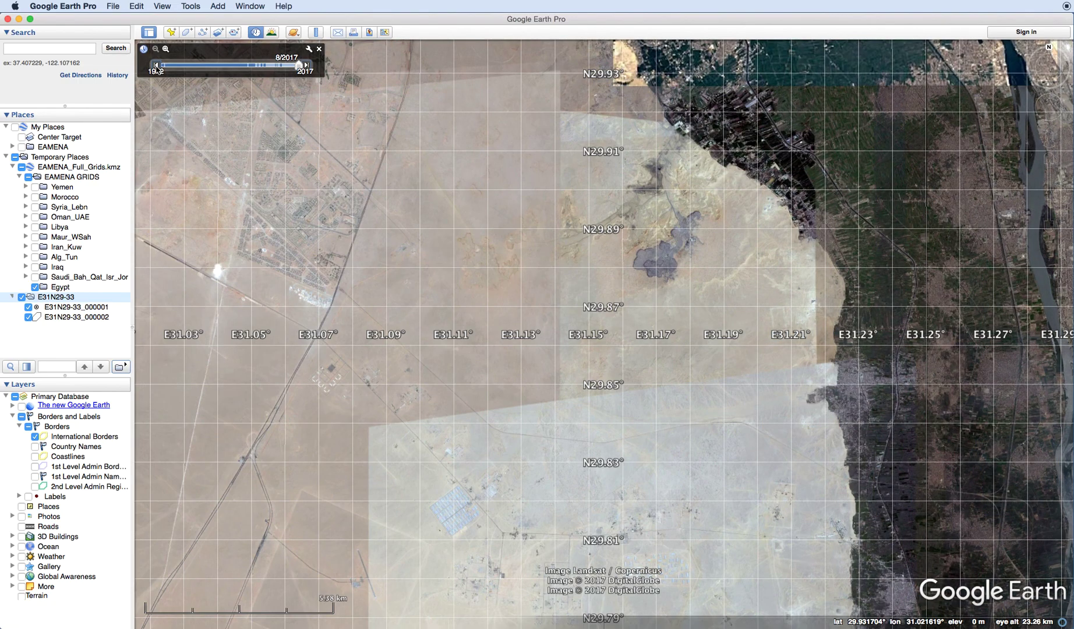
{"action": "scroll", "coordinate": [581, 418], "scroll_direction": "up", "scroll_amount": 5}
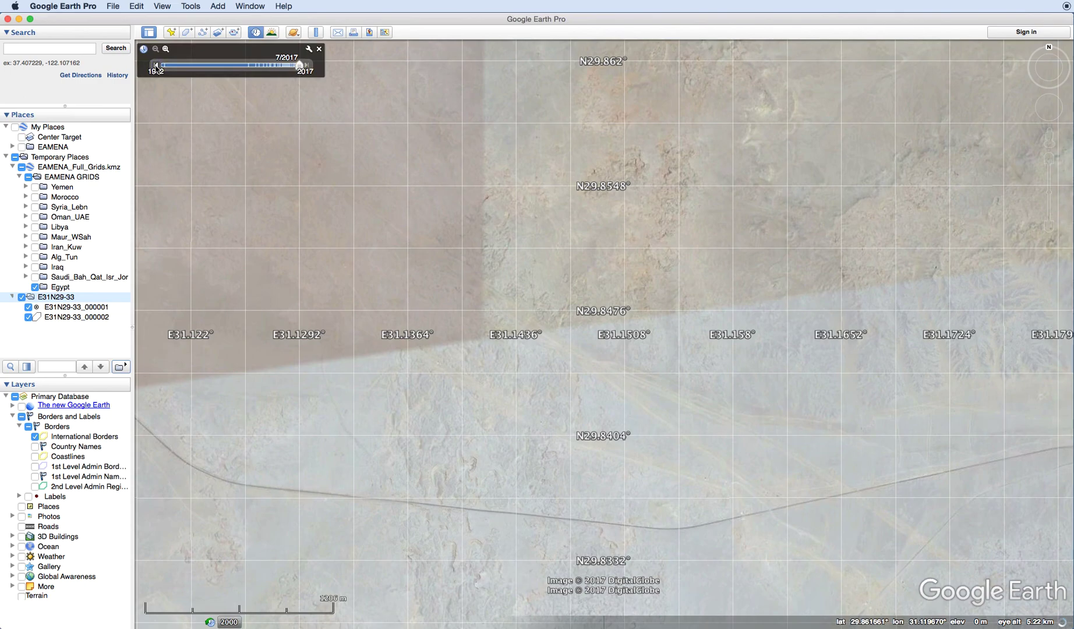
{"action": "left_click", "coordinate": [156, 65]}
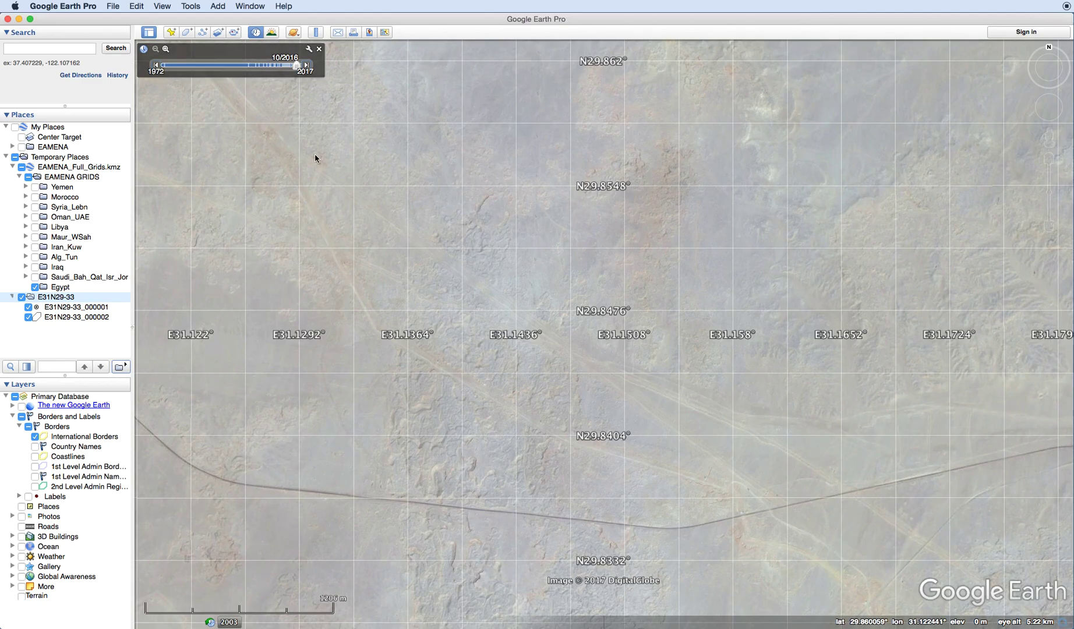
Step: Pan the older imagery to the desert compounds and airstrip near N29.80°, E31.11°
{"action": "left_click_drag", "start_coordinate": [703, 431], "coordinate": [590, 261]}
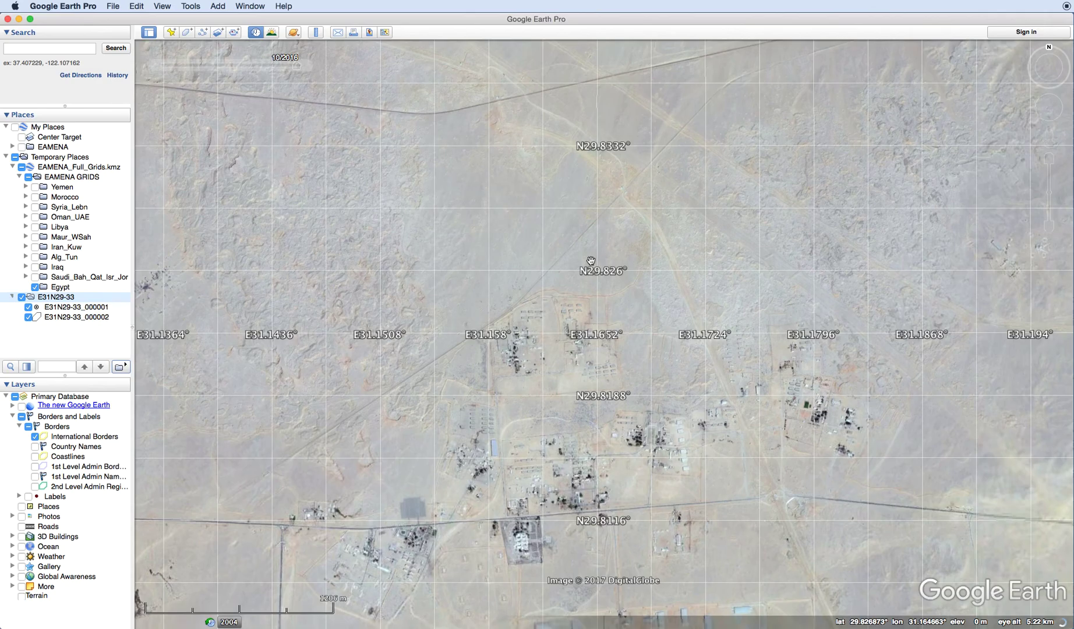
{"action": "scroll", "coordinate": [591, 261], "scroll_direction": "down", "scroll_amount": 2}
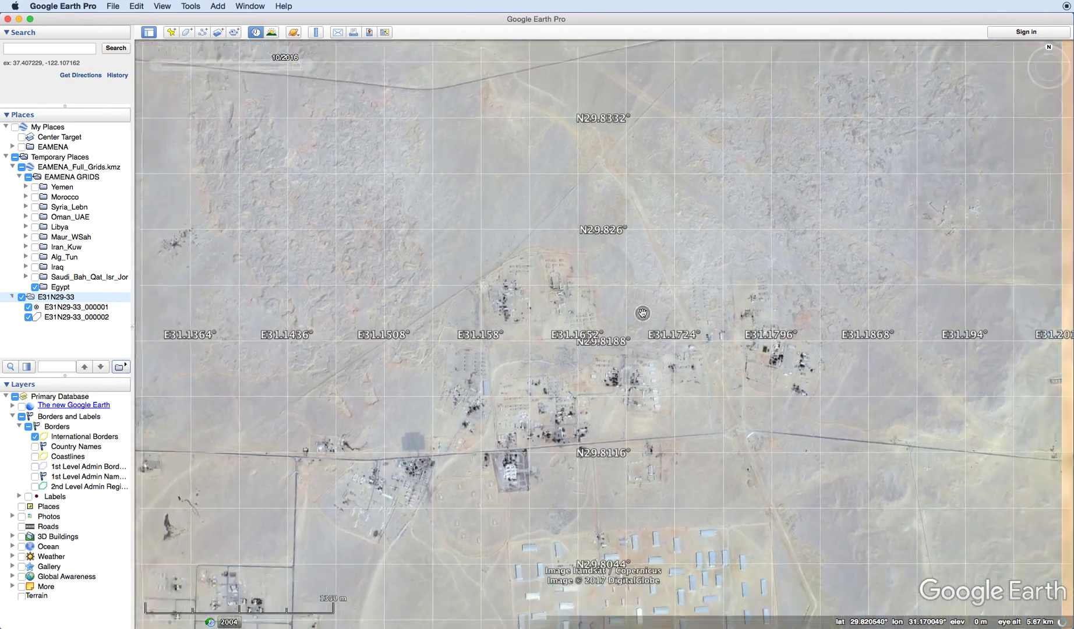
{"action": "scroll", "coordinate": [644, 314], "scroll_direction": "down", "scroll_amount": 4}
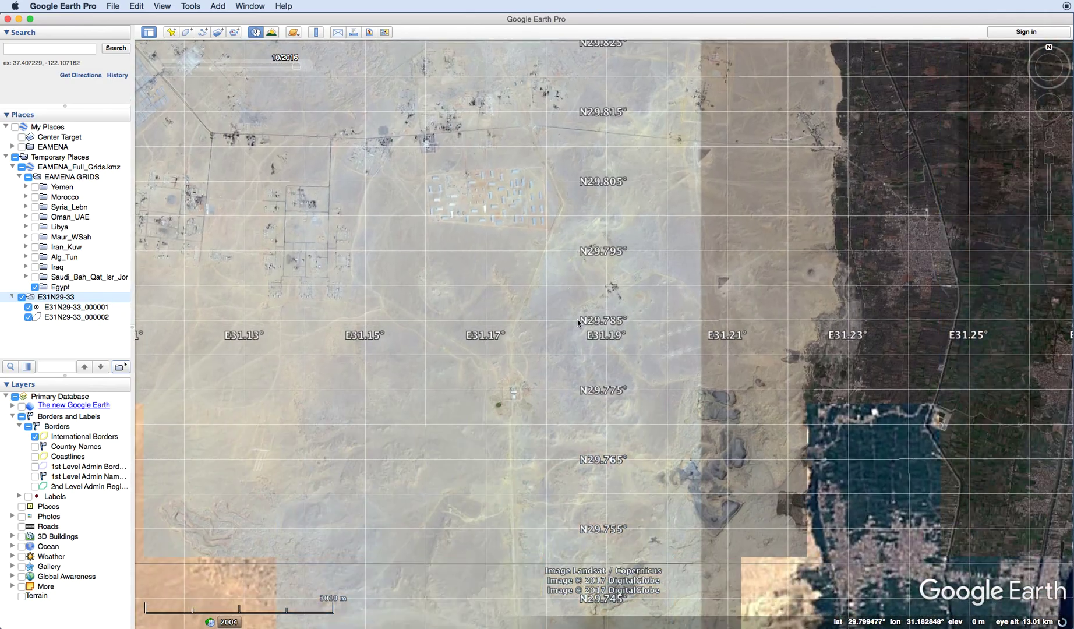
{"action": "left_click_drag", "start_coordinate": [578, 323], "coordinate": [569, 198]}
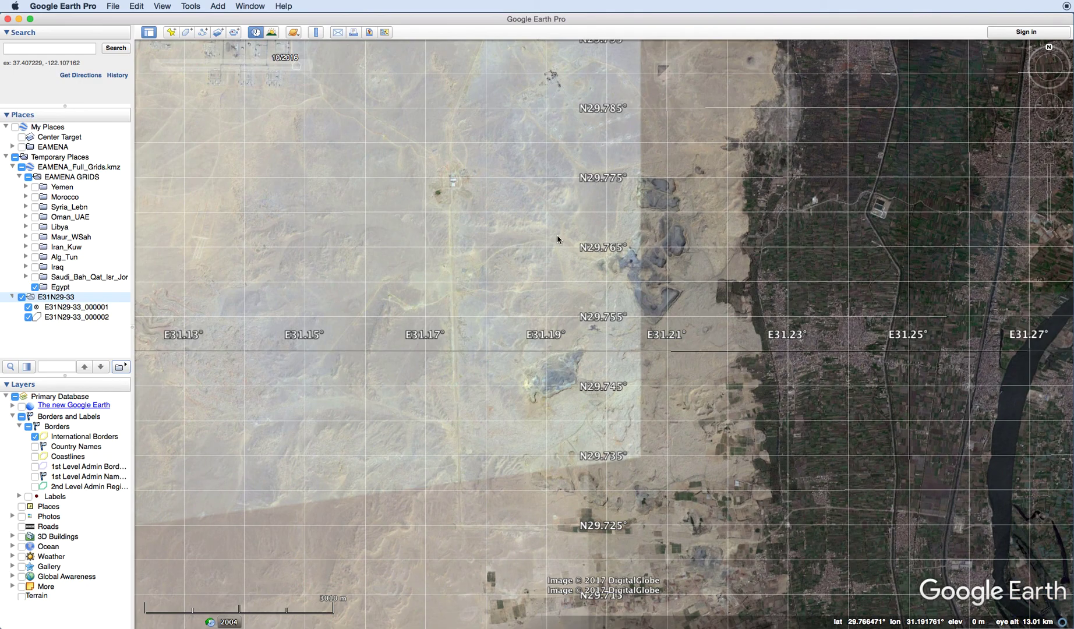
{"action": "left_click_drag", "start_coordinate": [481, 222], "coordinate": [618, 347]}
{"action": "left_click_drag", "start_coordinate": [577, 304], "coordinate": [662, 388]}
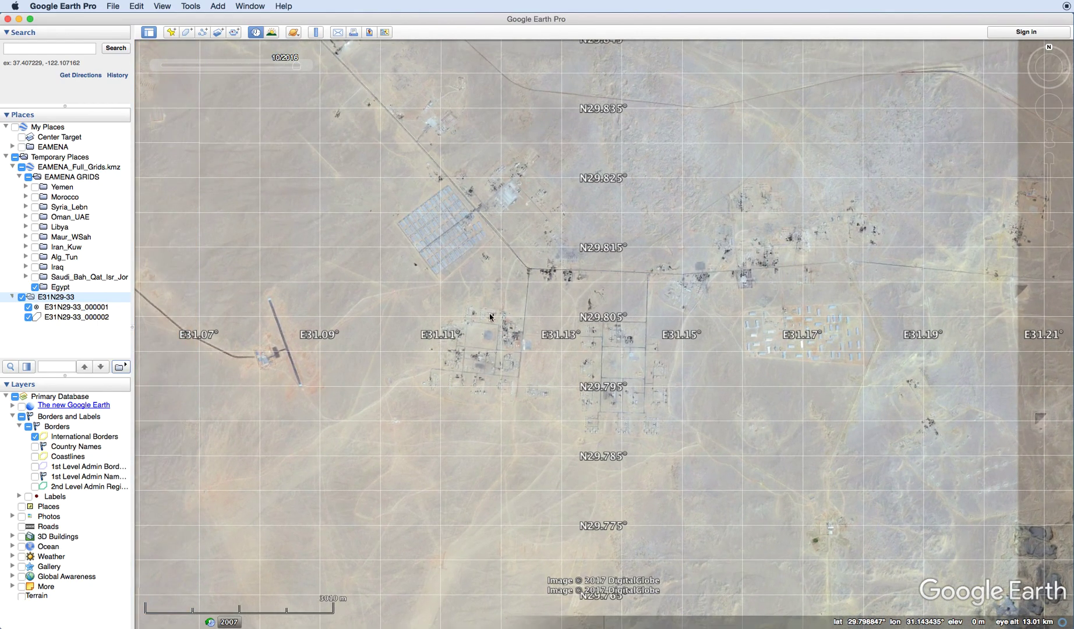